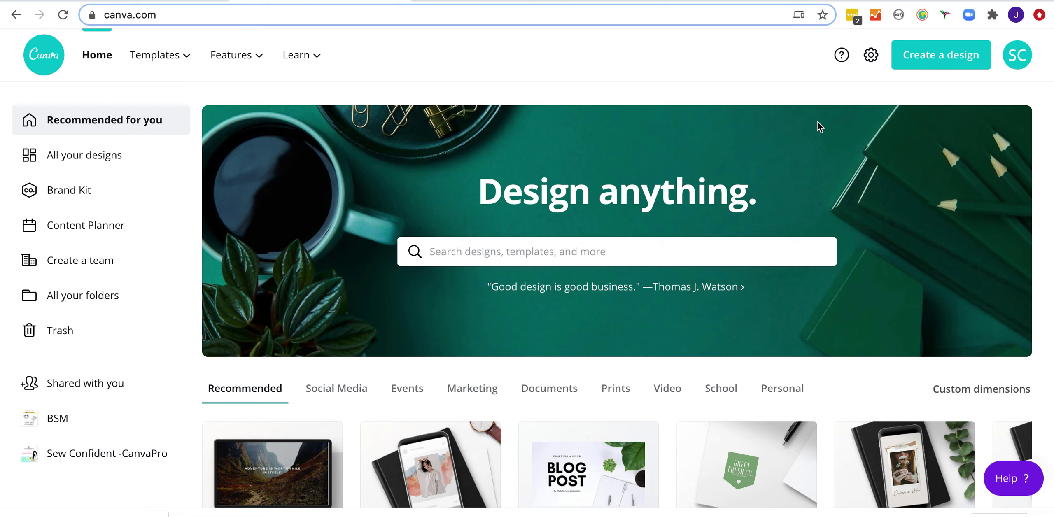
Step: Create a new Desktop Wallpaper design at 1920 × 1080 px and show the uploaded images
{"action": "left_click", "coordinate": [943, 59]}
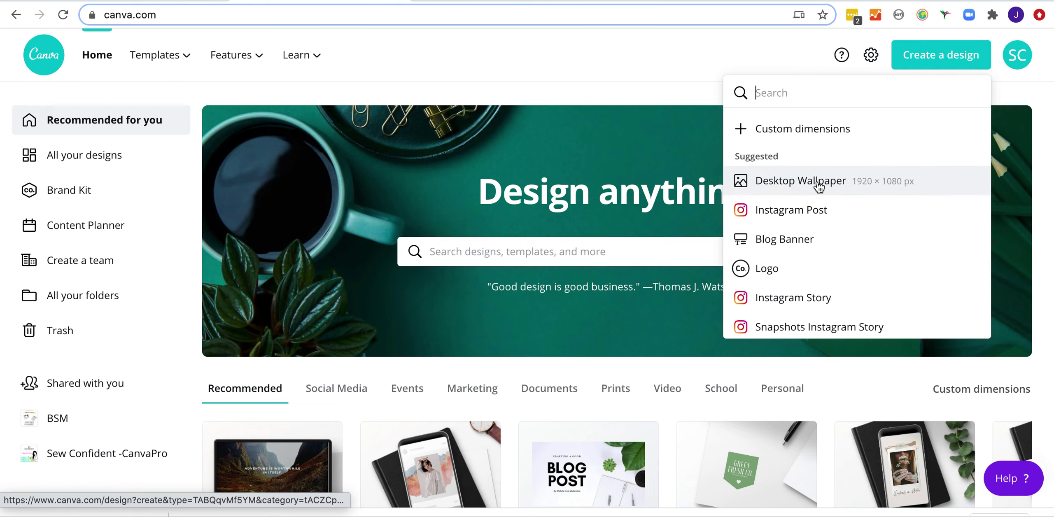
{"action": "left_click", "coordinate": [867, 188]}
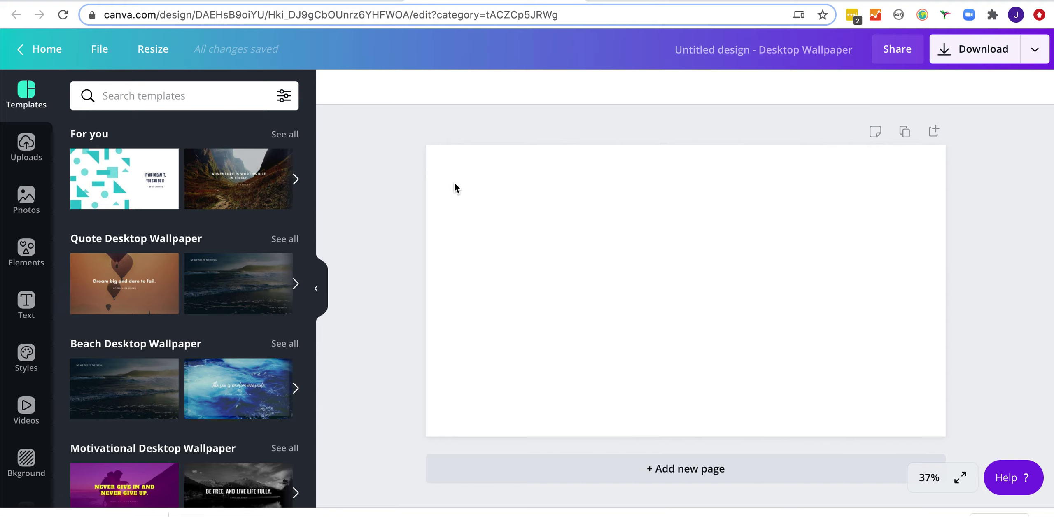
{"action": "left_click", "coordinate": [27, 146]}
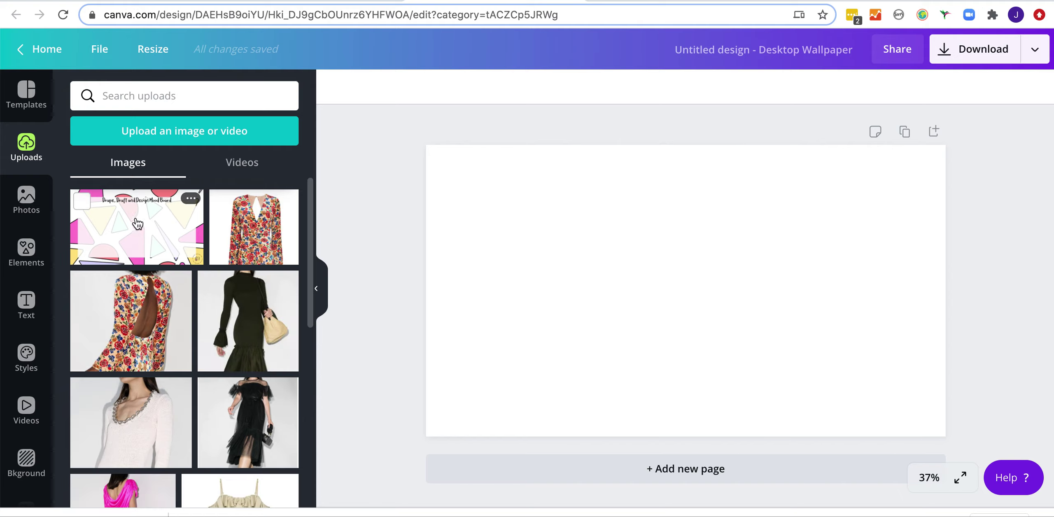
{"action": "left_click", "coordinate": [181, 131]}
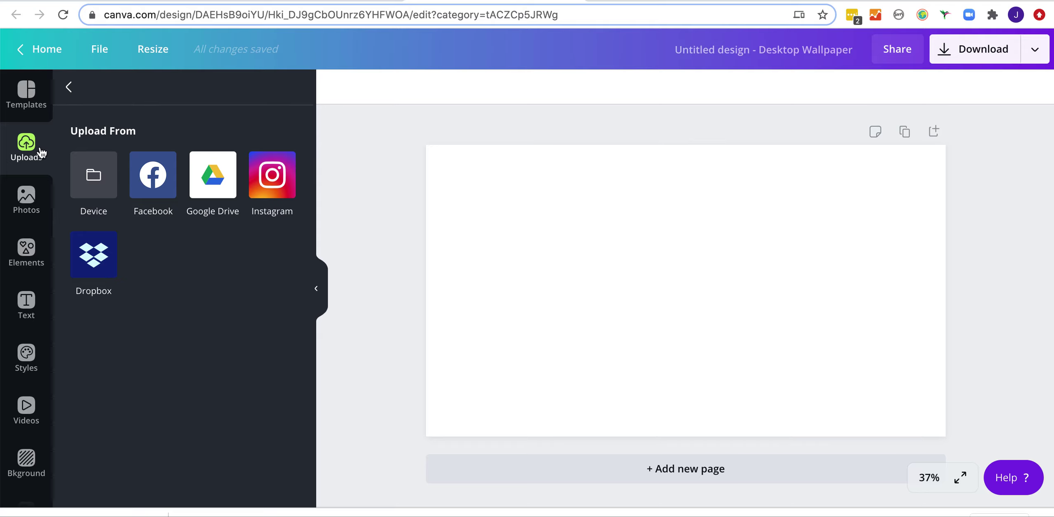
{"action": "left_click", "coordinate": [69, 88]}
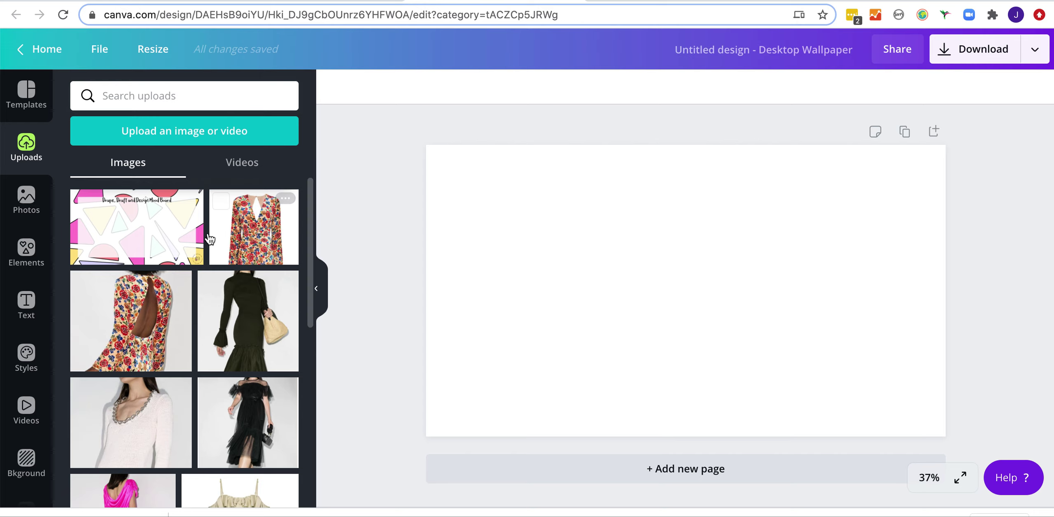
{"action": "left_click", "coordinate": [136, 234]}
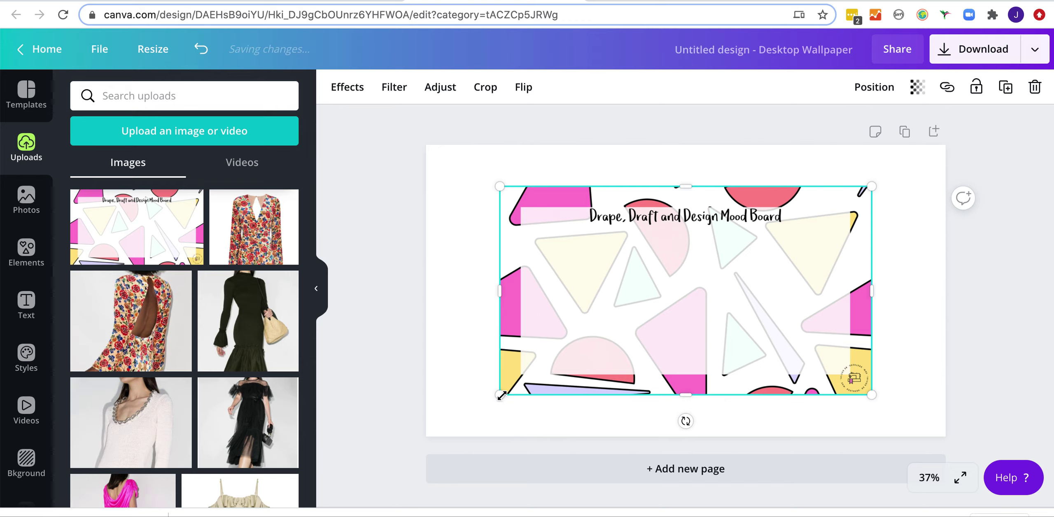
{"action": "left_click_drag", "start_coordinate": [477, 406], "coordinate": [505, 388]}
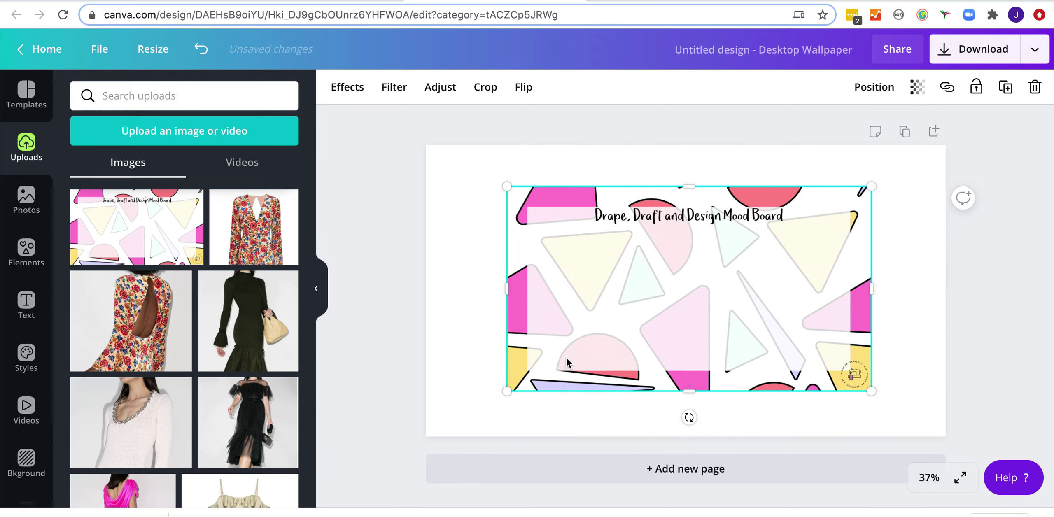
{"action": "key", "text": "Delete"}
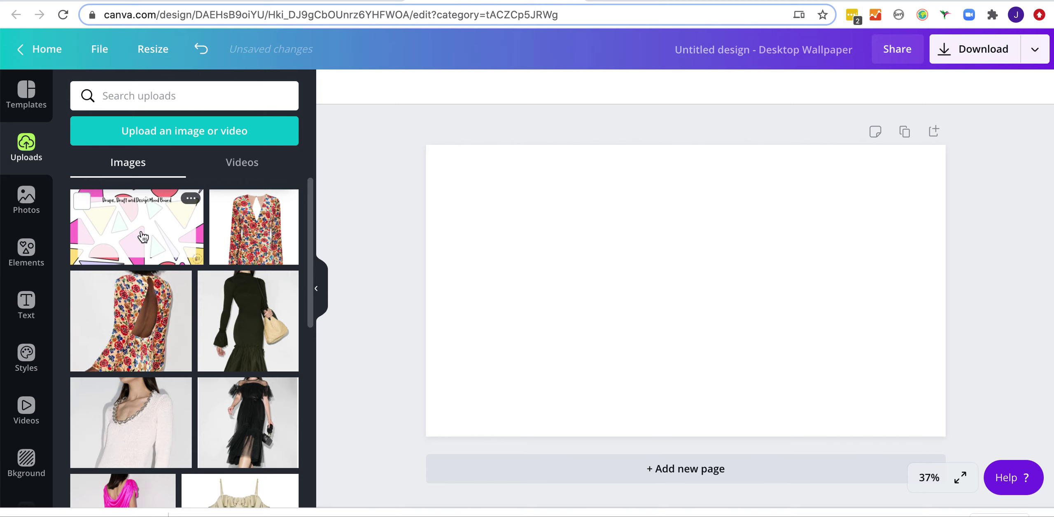
Step: Set the uploaded Drape, Draft and Design Mood Board image as the full-page background
{"action": "left_click_drag", "start_coordinate": [142, 237], "coordinate": [431, 249]}
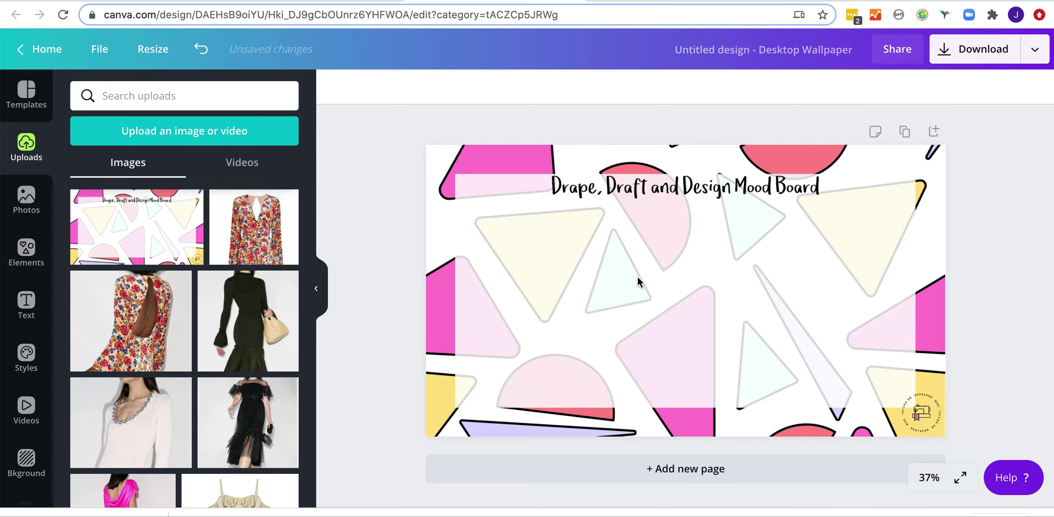
{"action": "mouse_move", "coordinate": [262, 236]}
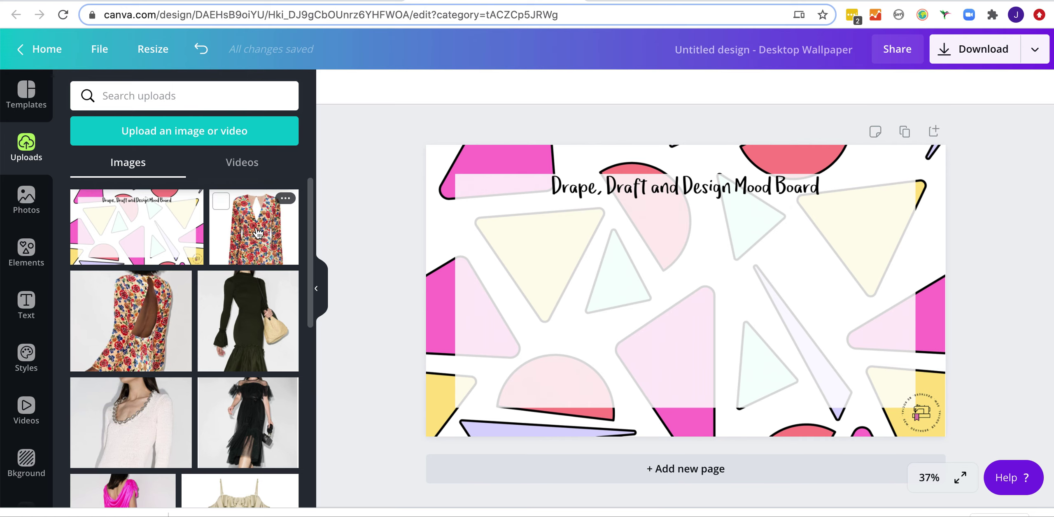
{"action": "left_click", "coordinate": [258, 233]}
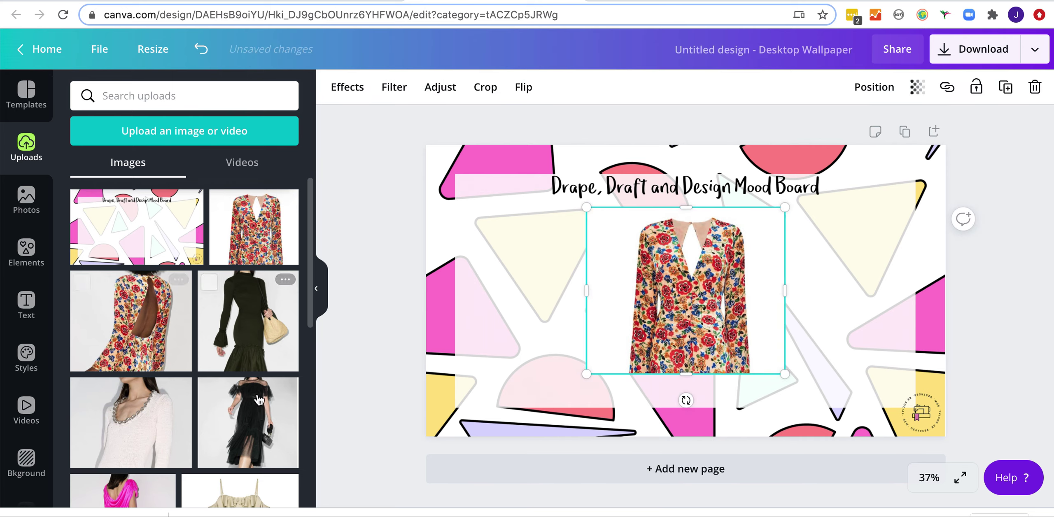
{"action": "mouse_move", "coordinate": [242, 340]}
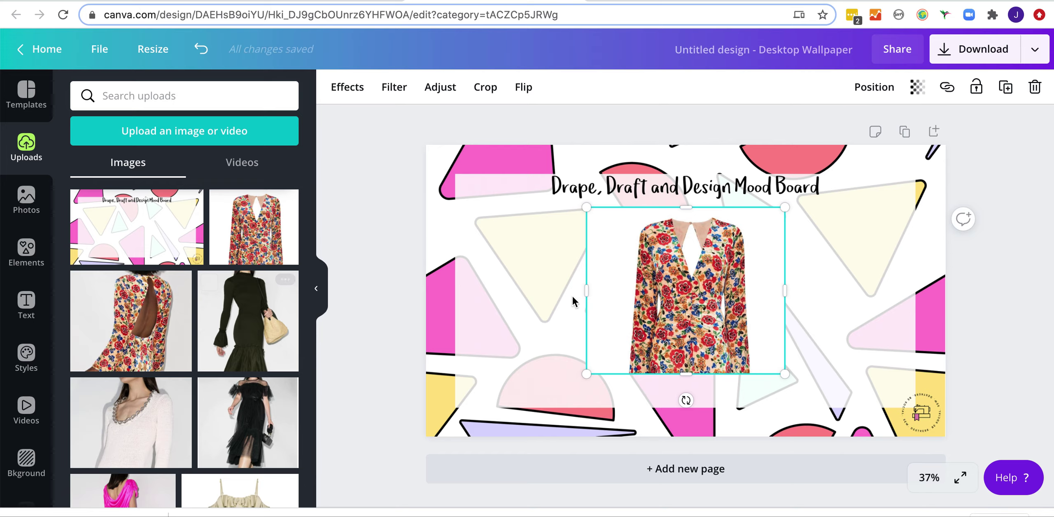
{"action": "key", "text": "Delete"}
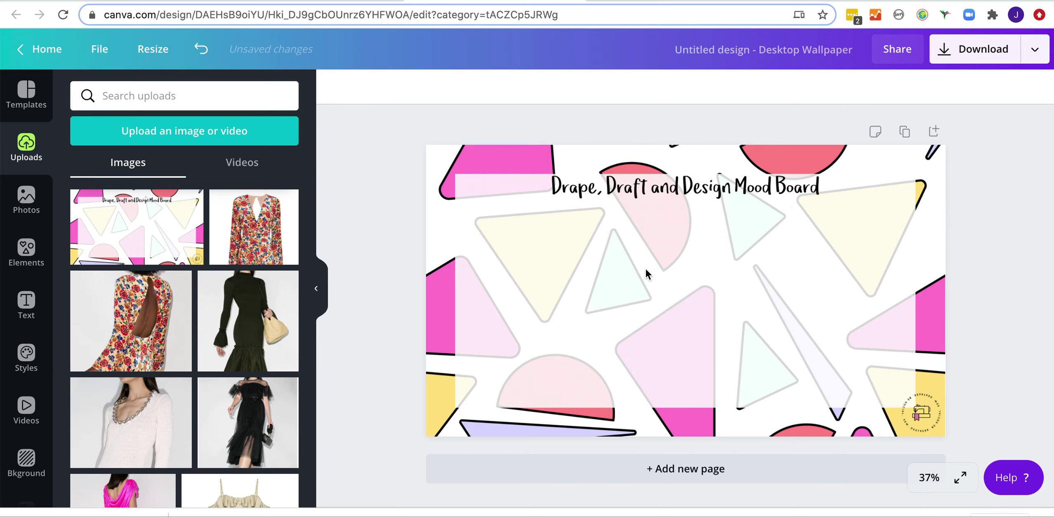
Step: Add the front-view floral top image at the board's upper left, shrink it and tilt it clockwise
{"action": "left_click", "coordinate": [285, 197]}
{"action": "left_click_drag", "start_coordinate": [716, 307], "coordinate": [599, 319]}
{"action": "left_click_drag", "start_coordinate": [660, 383], "coordinate": [575, 307]}
{"action": "left_click_drag", "start_coordinate": [522, 334], "coordinate": [501, 331]}
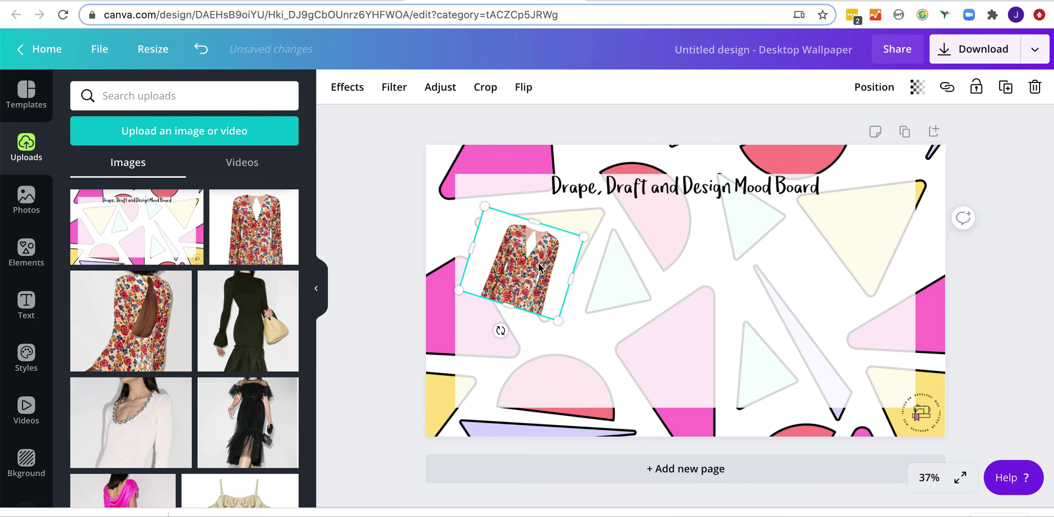
Step: Add the dark green dress image to the middle of the board and shrink it slightly
{"action": "left_click_drag", "start_coordinate": [268, 329], "coordinate": [681, 301]}
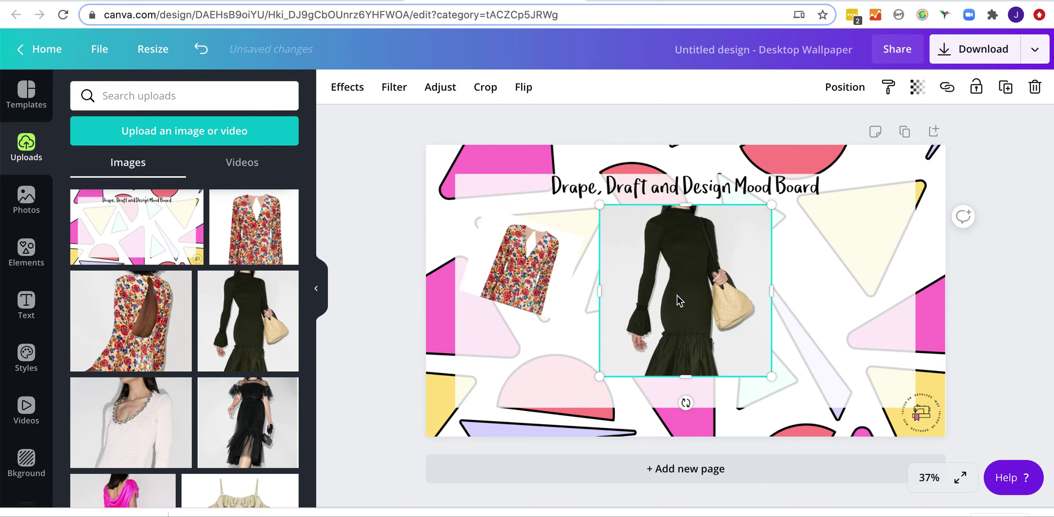
{"action": "left_click_drag", "start_coordinate": [772, 376], "coordinate": [746, 388]}
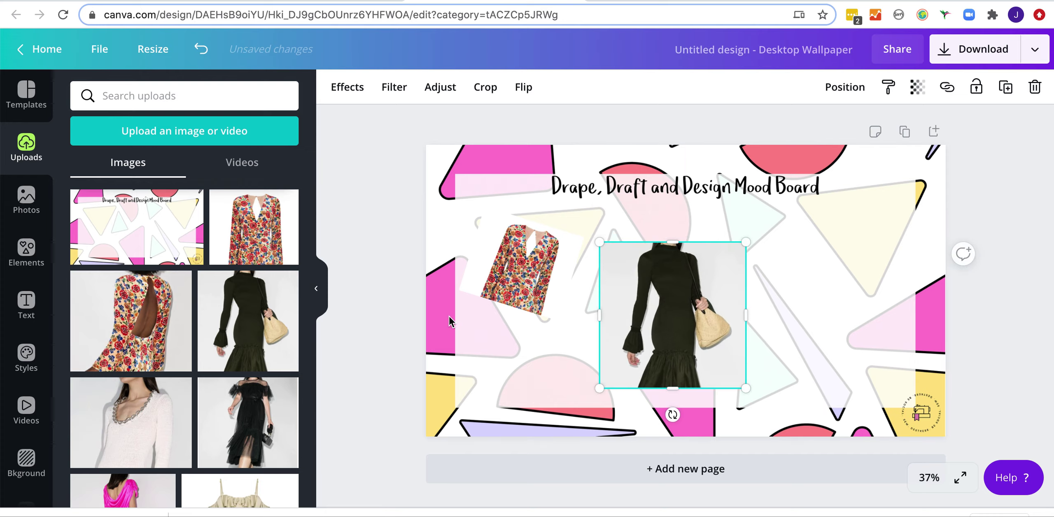
Step: Add the back-view floral image, shrink it to about 384 × 321, tilt it clockwise and place it below the first floral top
{"action": "left_click", "coordinate": [140, 344]}
{"action": "left_click_drag", "start_coordinate": [726, 313], "coordinate": [877, 293]}
{"action": "left_click_drag", "start_coordinate": [931, 340], "coordinate": [856, 288]}
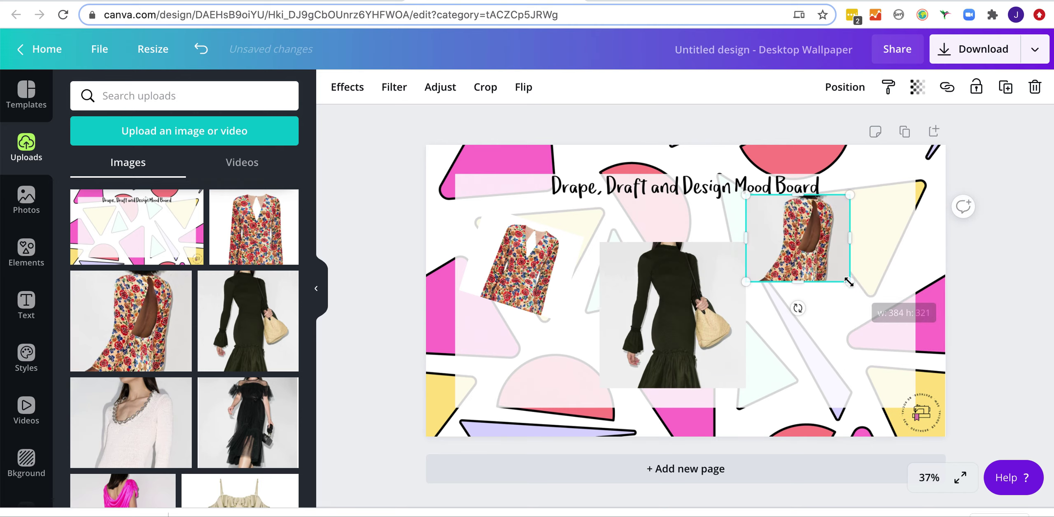
{"action": "left_click_drag", "start_coordinate": [797, 308], "coordinate": [775, 309]}
{"action": "left_click_drag", "start_coordinate": [804, 254], "coordinate": [562, 363]}
Step: Bring the dark green dress image forward over the overlapping floral image and move it slightly up
{"action": "left_click", "coordinate": [668, 333]}
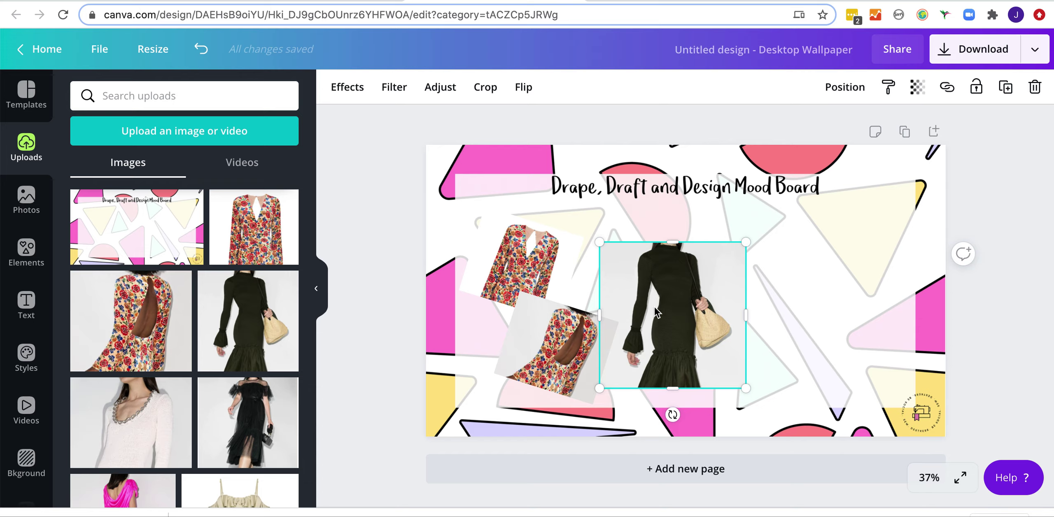
{"action": "left_click", "coordinate": [842, 88]}
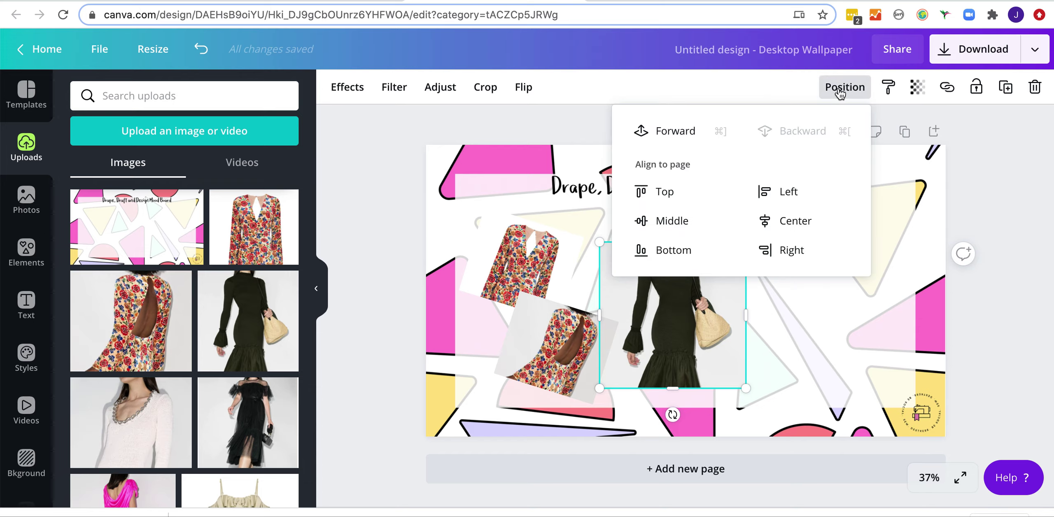
{"action": "left_click", "coordinate": [676, 132]}
{"action": "left_click", "coordinate": [777, 323]}
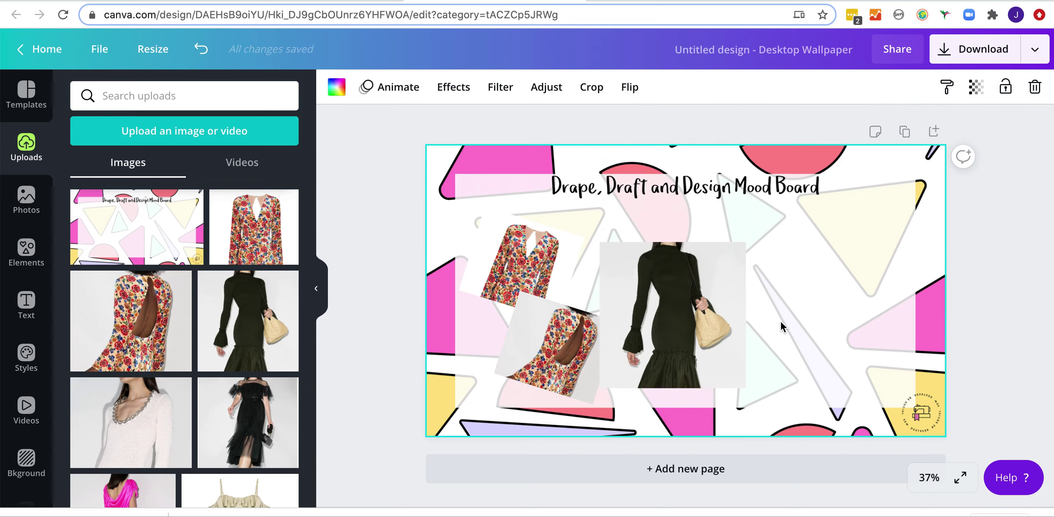
{"action": "left_click_drag", "start_coordinate": [669, 358], "coordinate": [677, 339]}
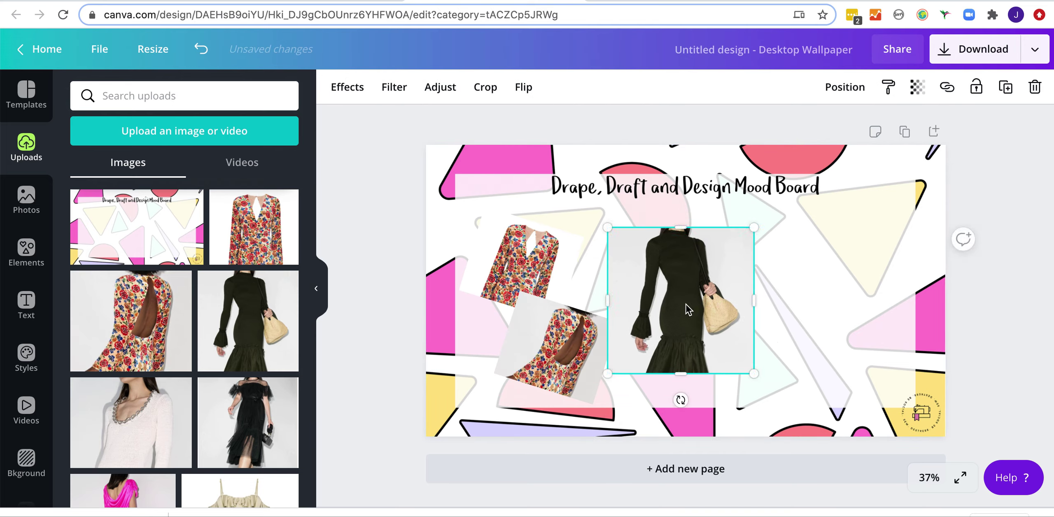
Step: Add the black off-shoulder dress image beside the green dress, shrink it and tilt it counterclockwise
{"action": "left_click_drag", "start_coordinate": [247, 428], "coordinate": [878, 304]}
{"action": "left_click_drag", "start_coordinate": [916, 374], "coordinate": [874, 315]}
{"action": "left_click_drag", "start_coordinate": [858, 369], "coordinate": [889, 364]}
{"action": "left_click_drag", "start_coordinate": [866, 317], "coordinate": [834, 329]}
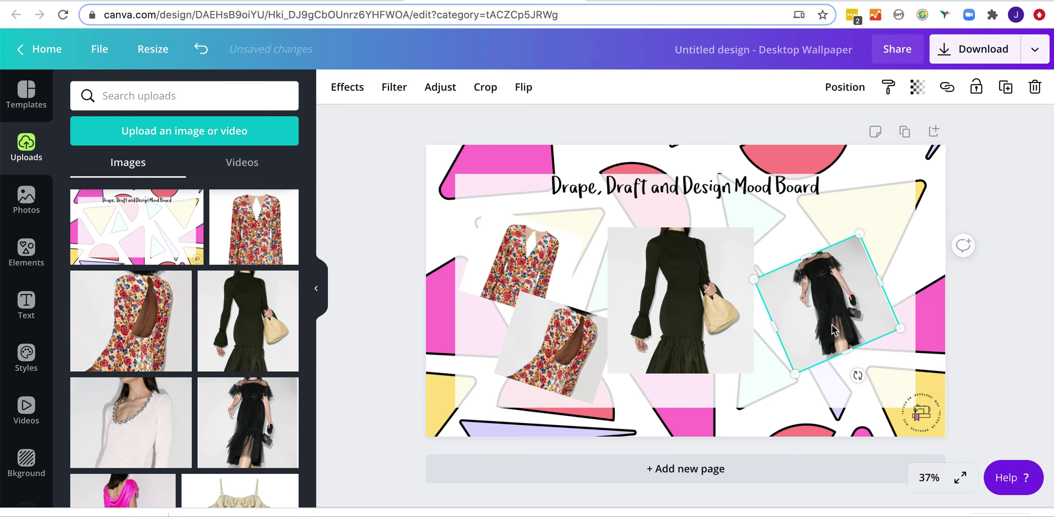
{"action": "left_click", "coordinate": [876, 225]}
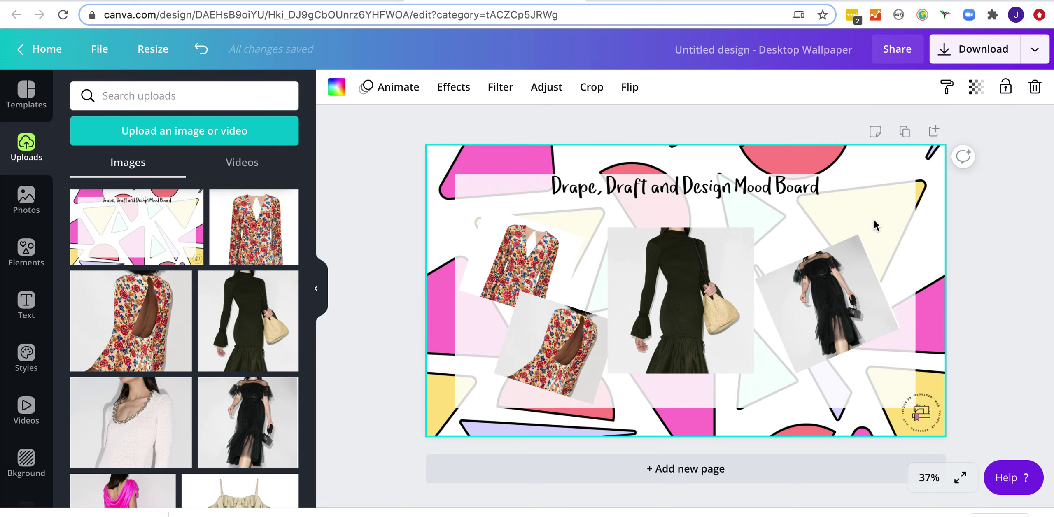
Step: Add a subheading below the green dress image reading "I LOVE THIS DRESS"
{"action": "left_click", "coordinate": [27, 307]}
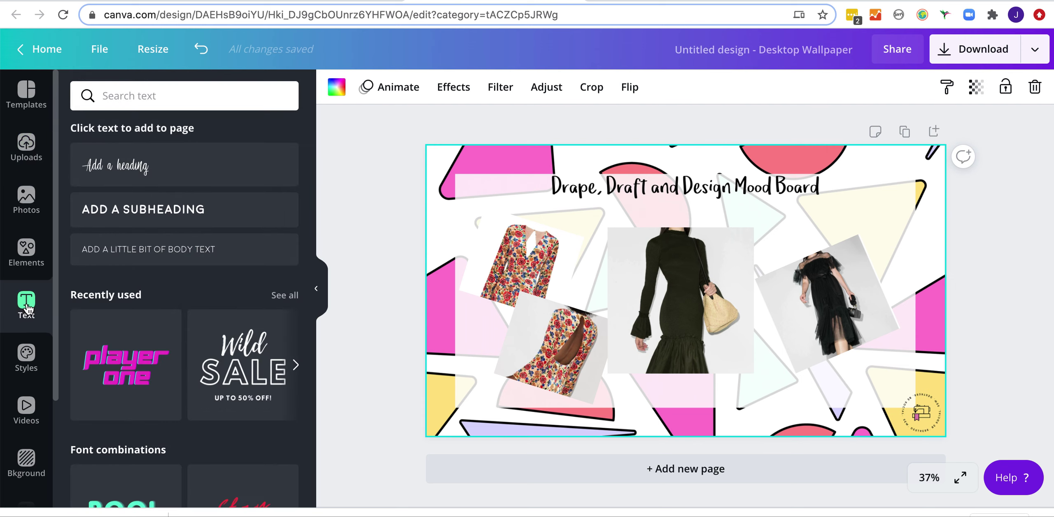
{"action": "left_click", "coordinate": [165, 209]}
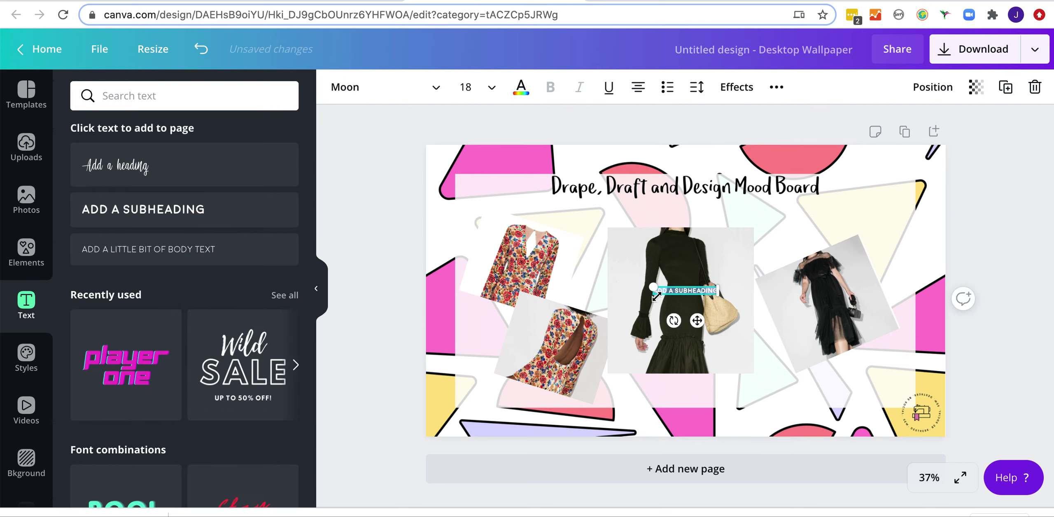
{"action": "left_click_drag", "start_coordinate": [698, 320], "coordinate": [693, 414]}
{"action": "double_click", "coordinate": [687, 382]}
{"action": "type", "text": "Dress Shirt"}
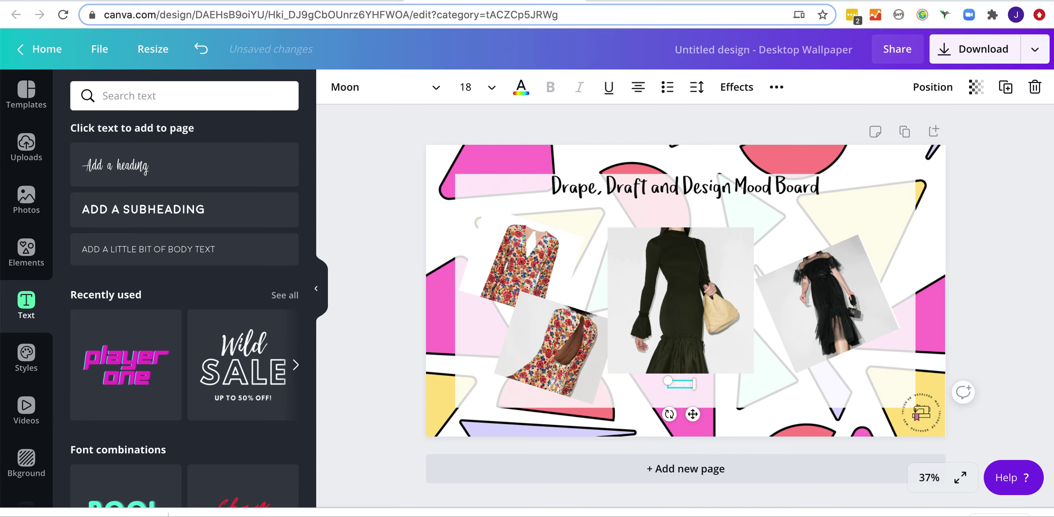
{"action": "type", "text": "ress"}
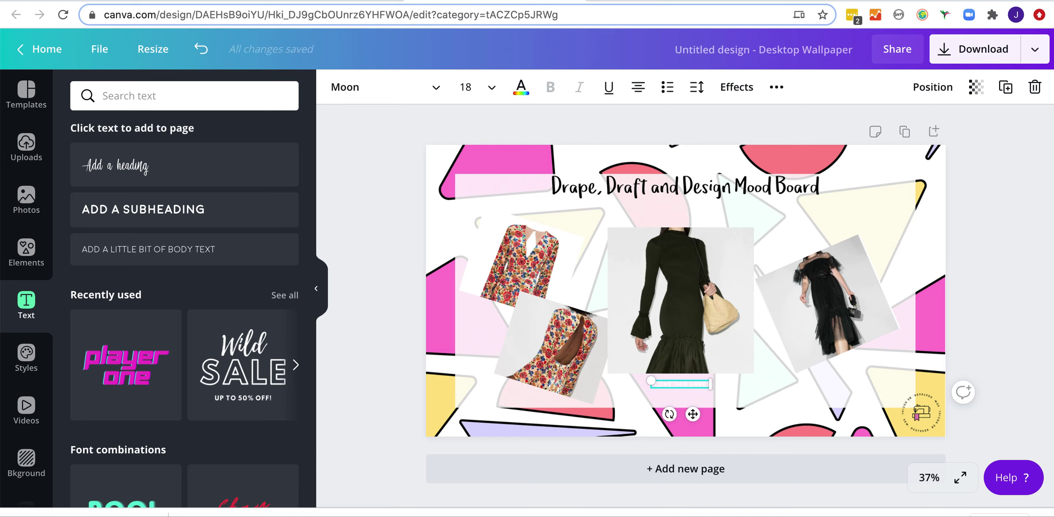
Step: Colour the "I LOVE THIS DRESS" caption black from the BSM colours palette
{"action": "double_click", "coordinate": [694, 384]}
{"action": "left_click", "coordinate": [521, 87]}
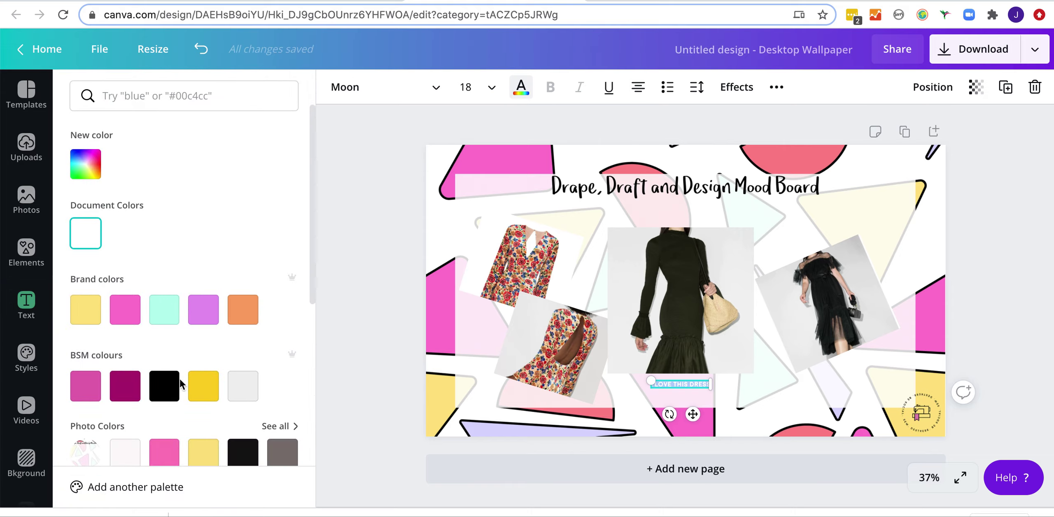
{"action": "left_click", "coordinate": [164, 396]}
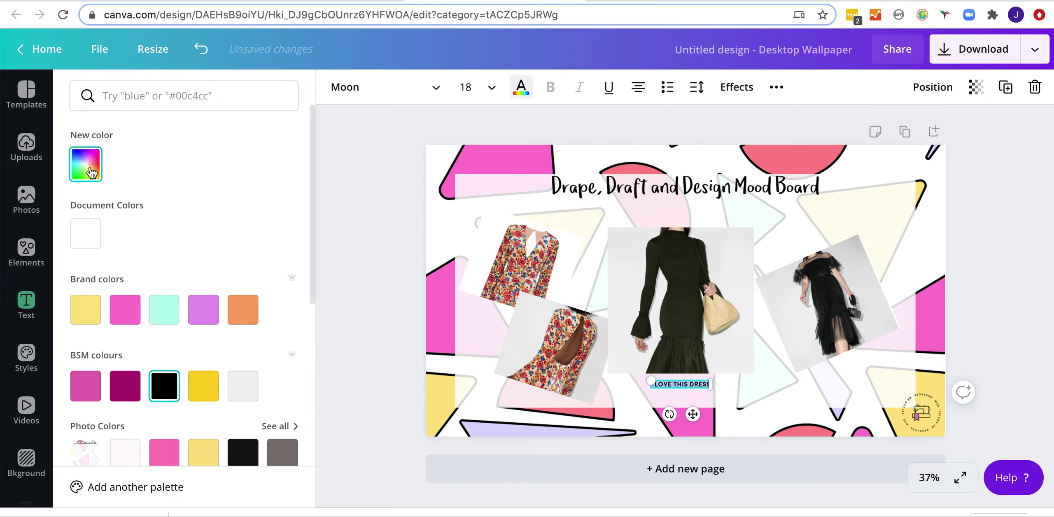
{"action": "left_click", "coordinate": [88, 165]}
{"action": "mouse_move", "coordinate": [169, 295]}
{"action": "left_mouse_down"}
{"action": "mouse_move", "coordinate": [238, 299]}
{"action": "mouse_move", "coordinate": [177, 297]}
{"action": "left_mouse_up"}
{"action": "left_click", "coordinate": [212, 156]}
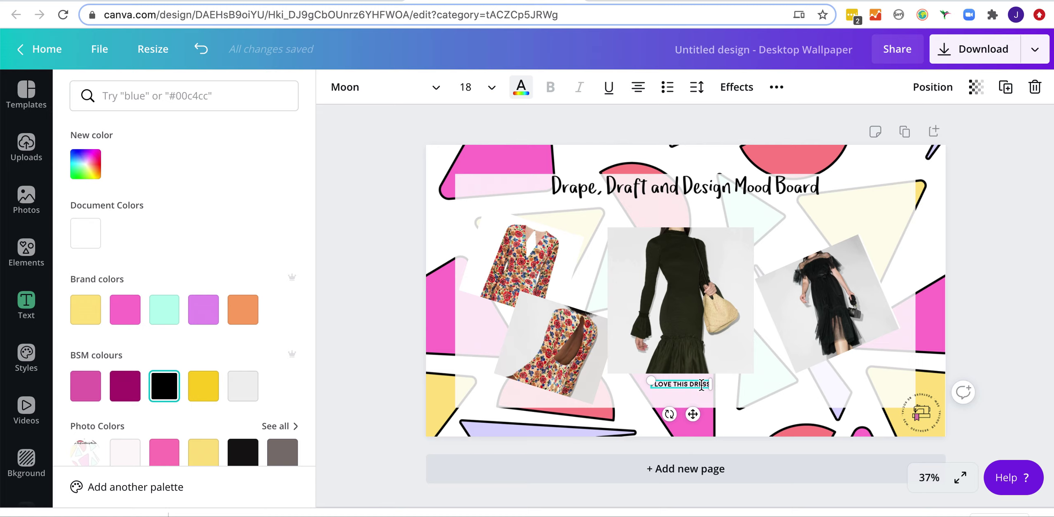
Step: Enlarge the caption under the green dress to a font size of about 27.8
{"action": "left_click_drag", "start_coordinate": [650, 377], "coordinate": [618, 373]}
{"action": "left_click_drag", "start_coordinate": [677, 417], "coordinate": [693, 422]}
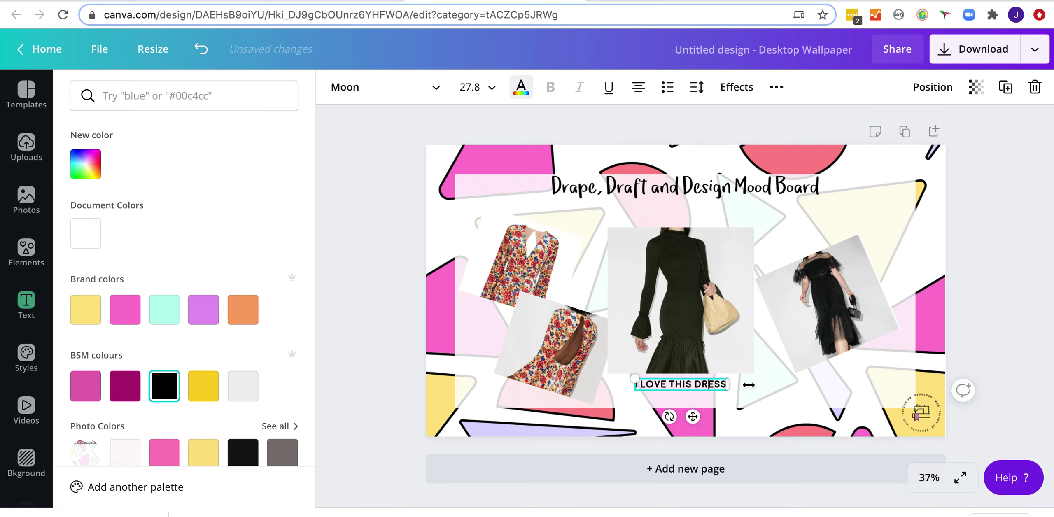
{"action": "left_click", "coordinate": [863, 362]}
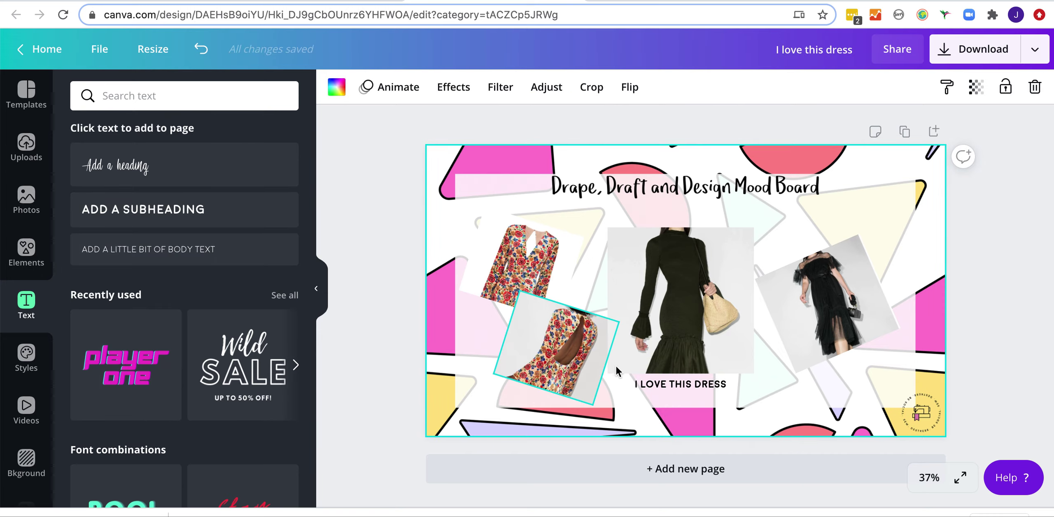
Step: Duplicate the caption, place the copy below the black dress image and rotate it to match the image's tilt
{"action": "left_click", "coordinate": [677, 385]}
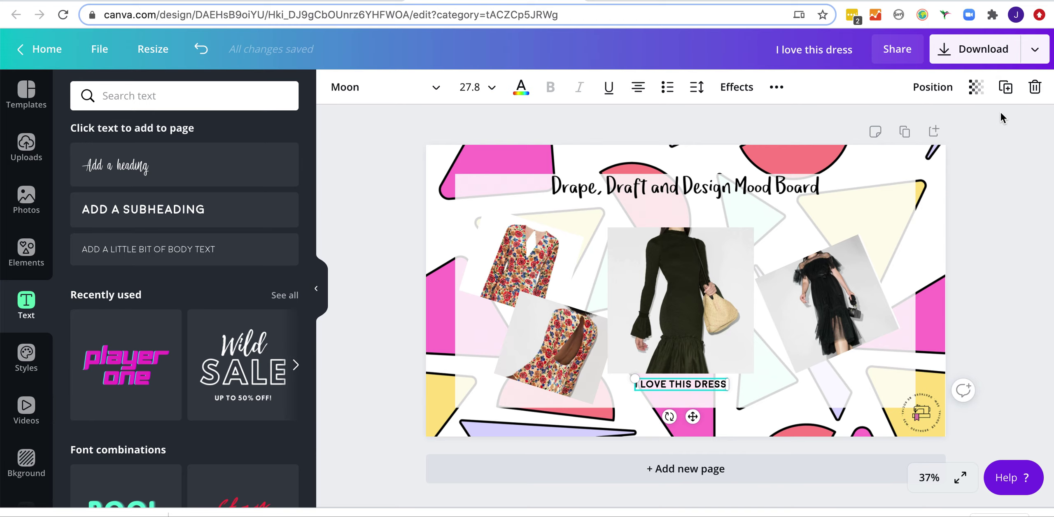
{"action": "left_click", "coordinate": [1006, 87]}
{"action": "left_click_drag", "start_coordinate": [700, 390], "coordinate": [855, 373]}
{"action": "left_click_drag", "start_coordinate": [831, 405], "coordinate": [843, 406]}
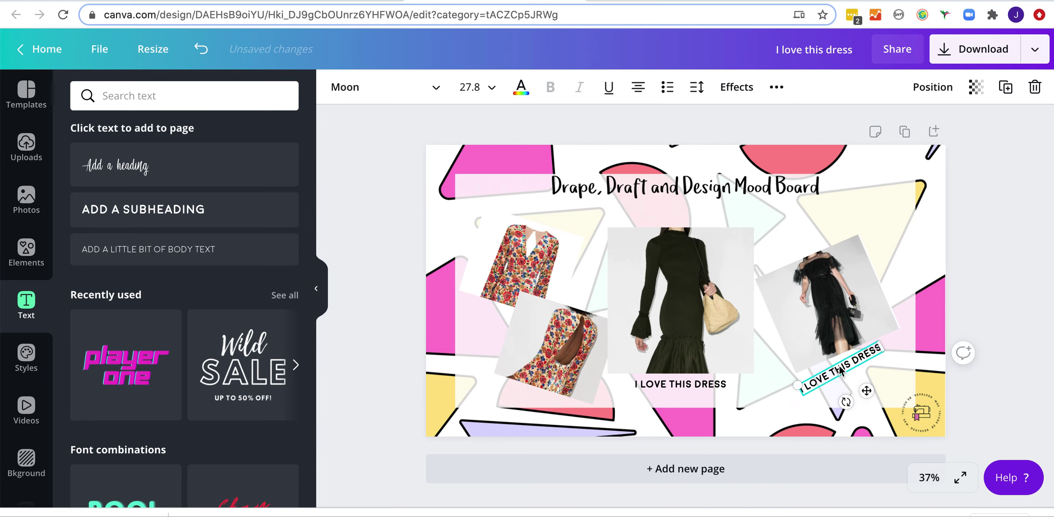
Step: Change the tilted caption's text to "I LOVE THESE SHEER FRILLS" and reposition it below the black dress image
{"action": "double_click", "coordinate": [840, 366]}
{"action": "key", "text": "BackSpace"}
{"action": "type", "text": "I LOVE THESSE"}
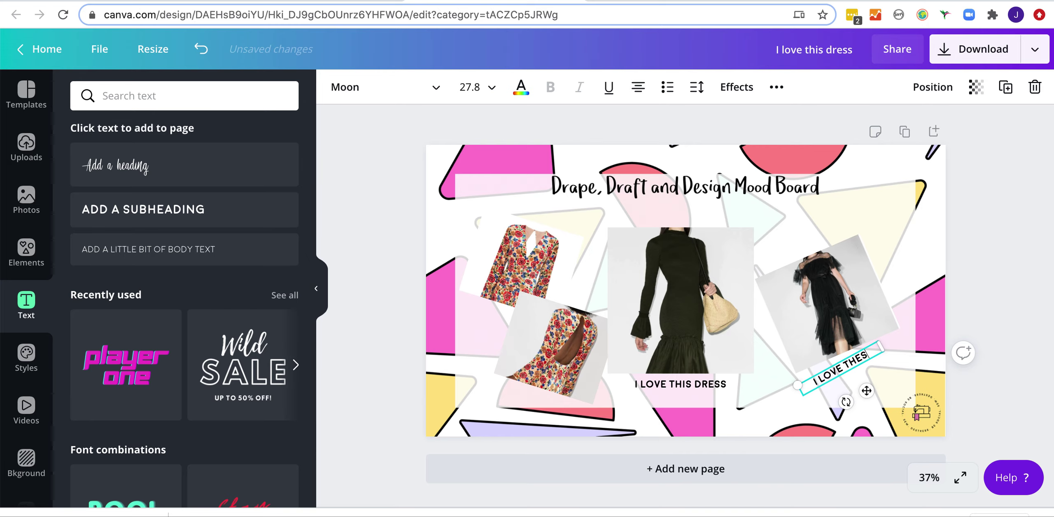
{"action": "key", "text": "BackSpace"}
{"action": "key", "text": "BackSpace"}
{"action": "type", "text": "E SHEER"}
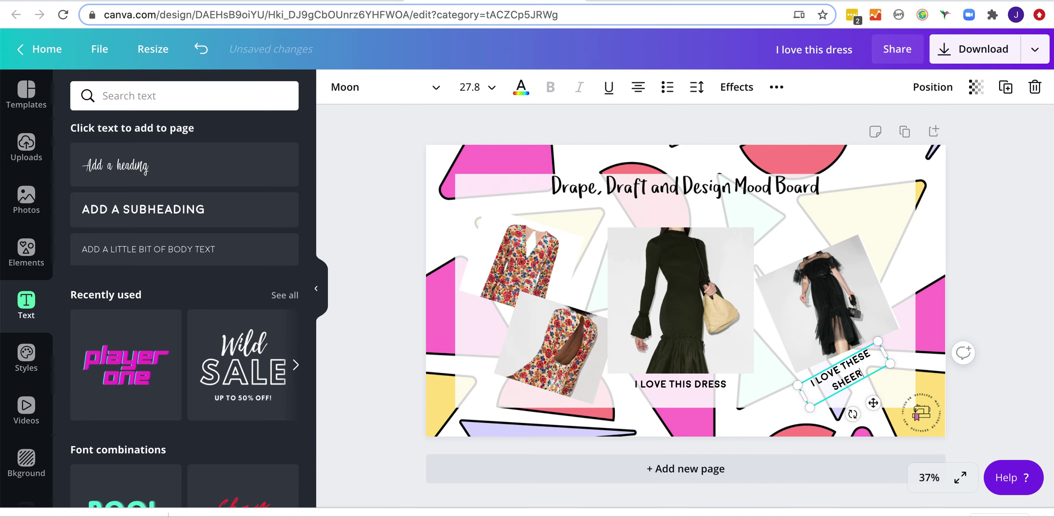
{"action": "type", "text": " FRILLS"}
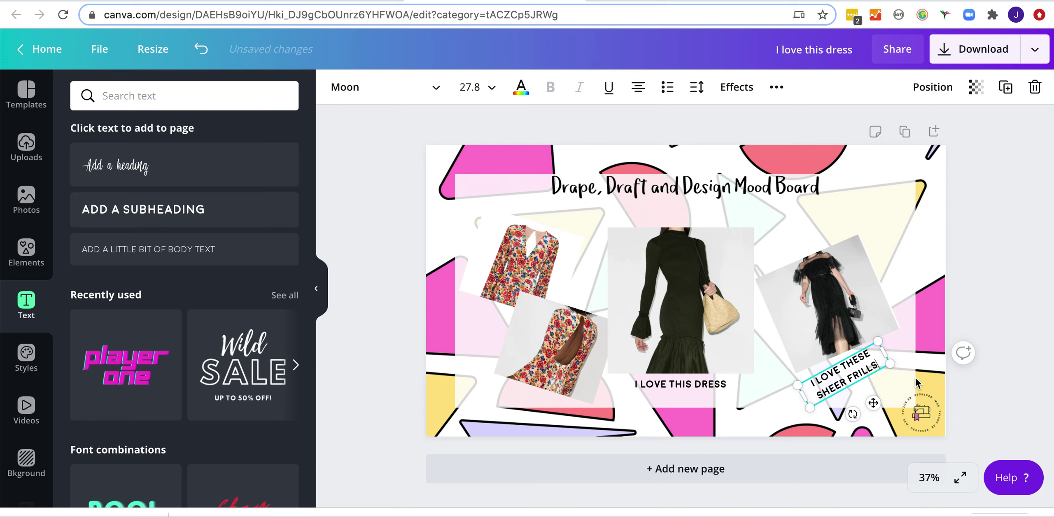
{"action": "left_click_drag", "start_coordinate": [874, 403], "coordinate": [866, 366]}
{"action": "left_click", "coordinate": [890, 388]}
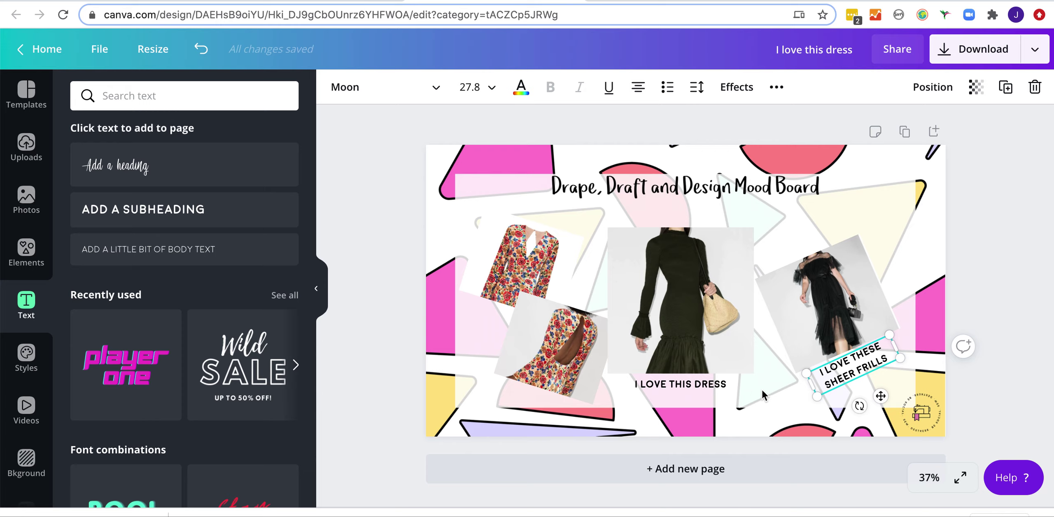
Step: Delete all the clothing images and their captions, keeping only the board's title and background
{"action": "left_click", "coordinate": [819, 306]}
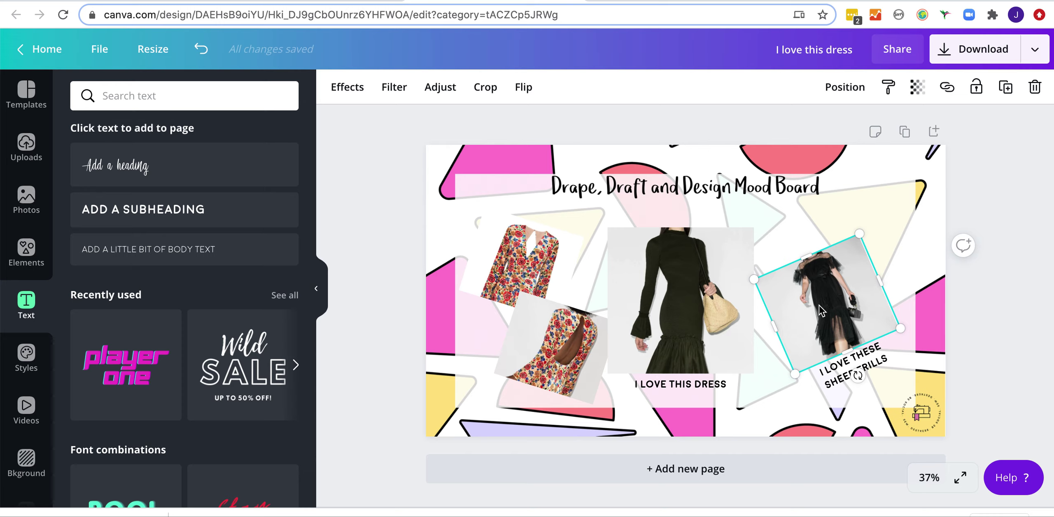
{"action": "key", "text": "Delete"}
{"action": "left_click", "coordinate": [868, 354]}
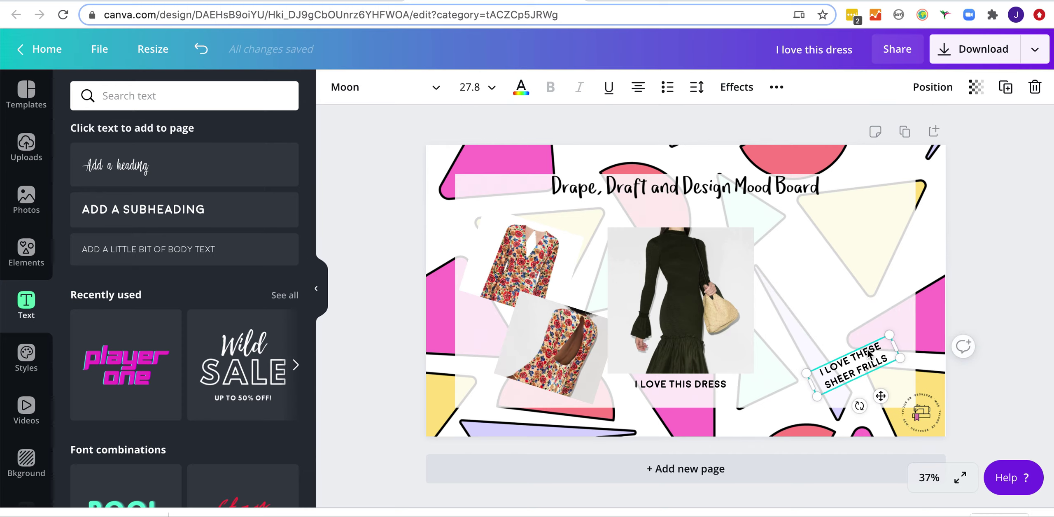
{"action": "key", "text": "Delete"}
{"action": "left_click_drag", "start_coordinate": [470, 208], "coordinate": [688, 408]}
{"action": "key", "text": "Delete"}
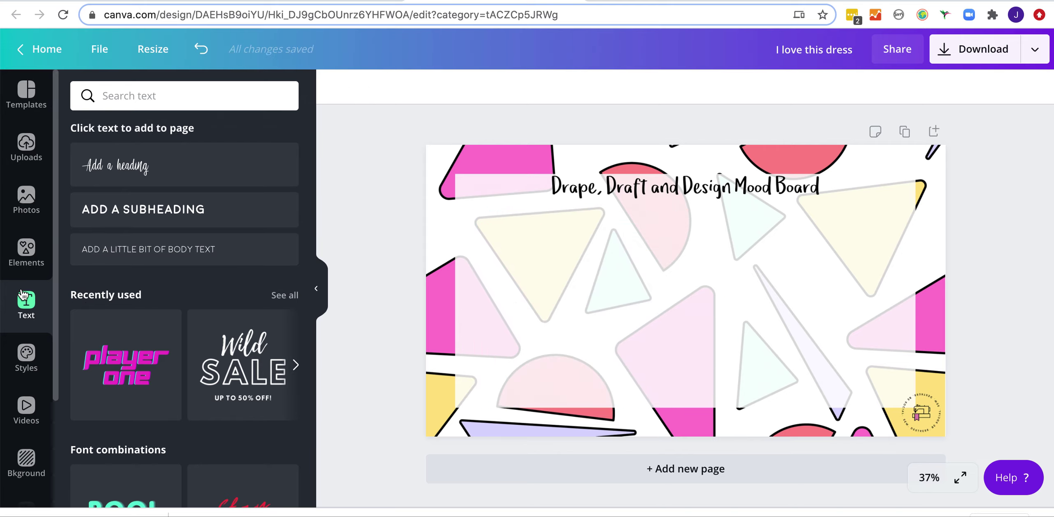
Step: Look through the available element categories, including frames, stickers, charts and grids
{"action": "left_click", "coordinate": [25, 251]}
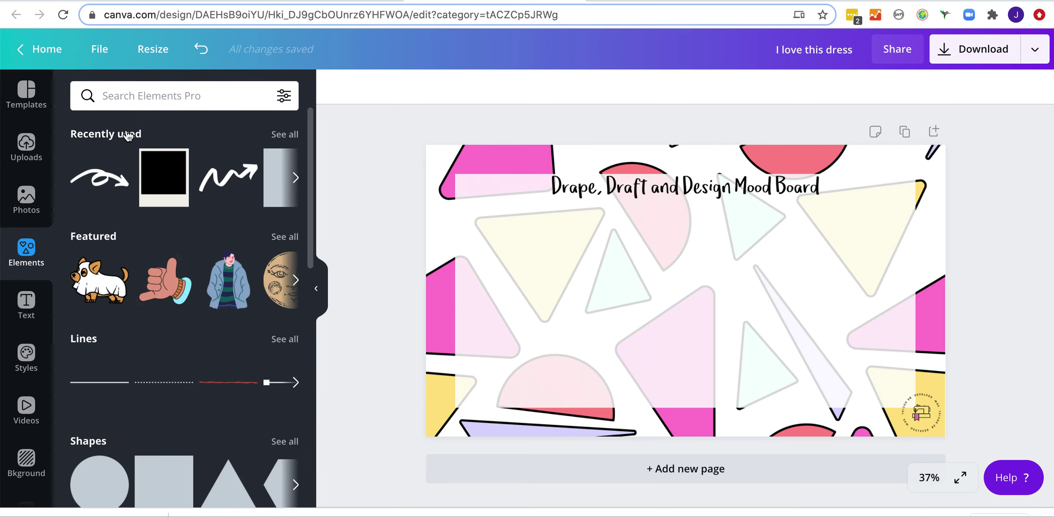
{"action": "scroll", "coordinate": [136, 272], "scroll_direction": "down", "scroll_amount": 2}
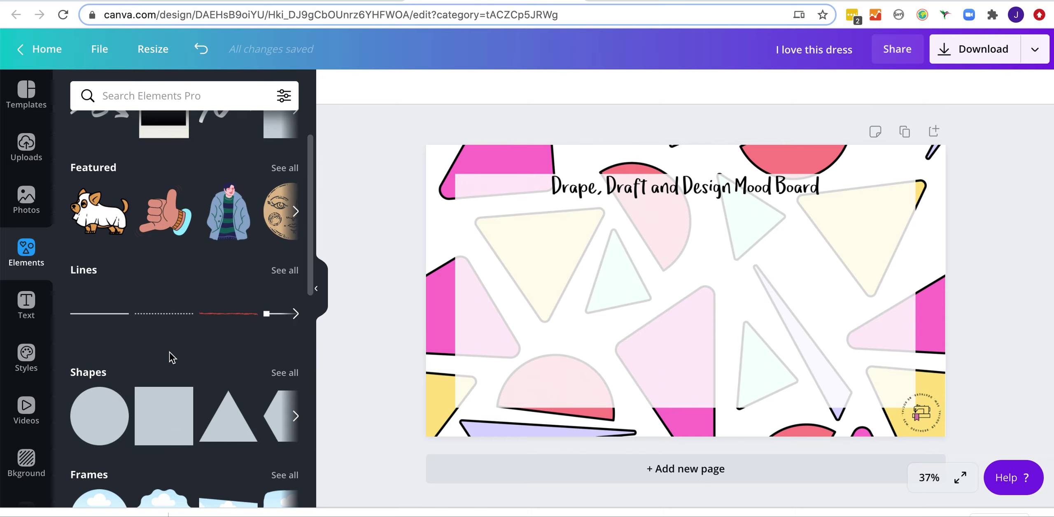
{"action": "scroll", "coordinate": [170, 353], "scroll_direction": "down", "scroll_amount": 4}
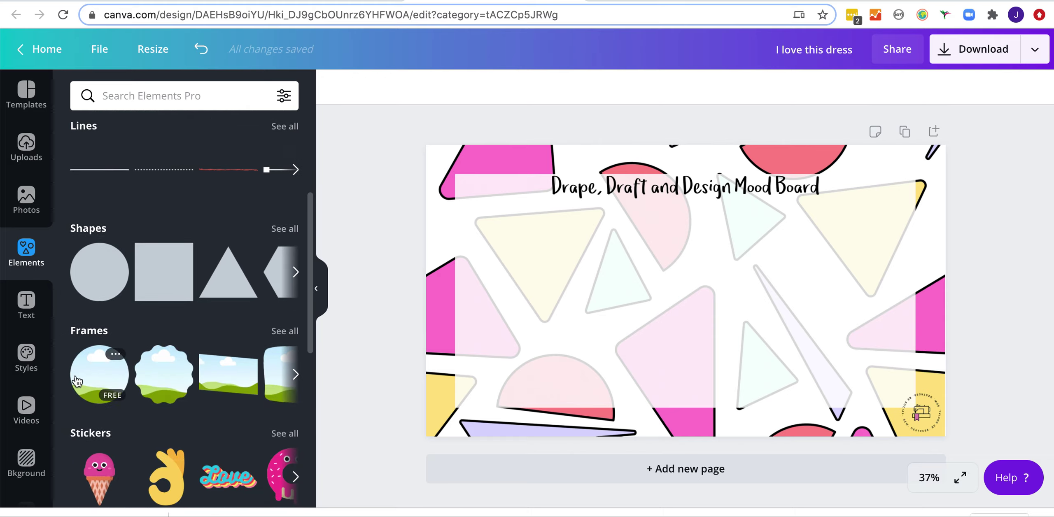
{"action": "scroll", "coordinate": [205, 334], "scroll_direction": "down", "scroll_amount": 4}
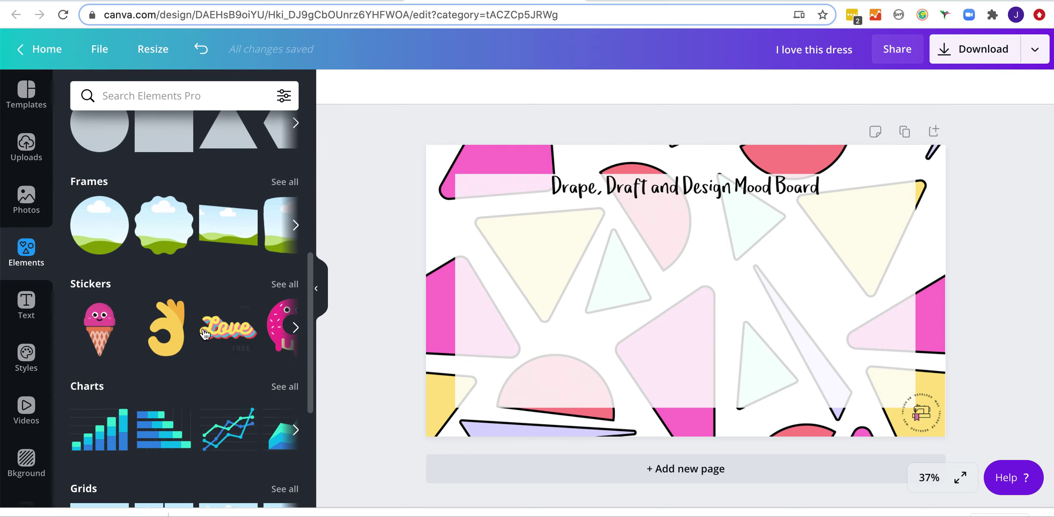
{"action": "scroll", "coordinate": [217, 365], "scroll_direction": "down", "scroll_amount": 3}
{"action": "scroll", "coordinate": [218, 367], "scroll_direction": "up", "scroll_amount": 10}
{"action": "scroll", "coordinate": [217, 366], "scroll_direction": "down", "scroll_amount": 6}
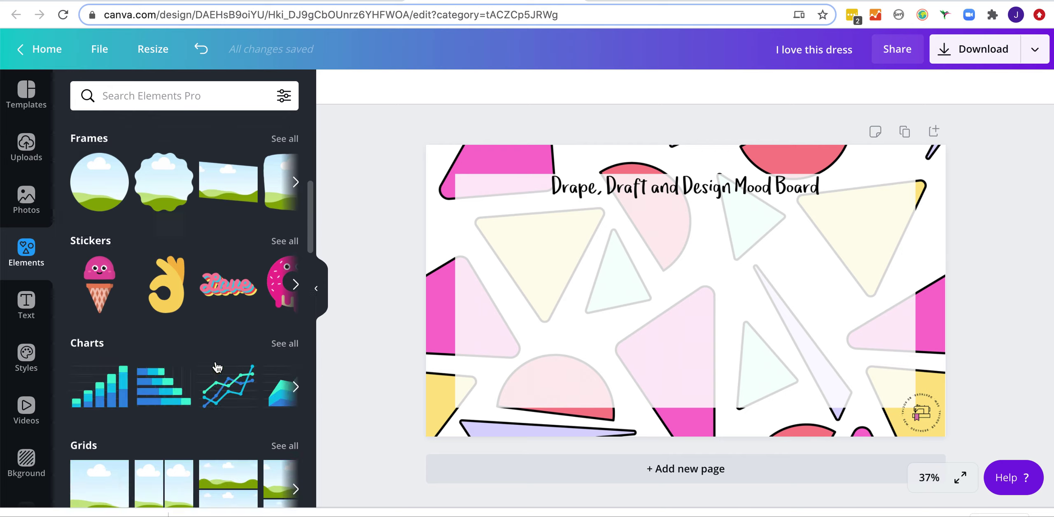
{"action": "scroll", "coordinate": [206, 258], "scroll_direction": "right", "scroll_amount": 5}
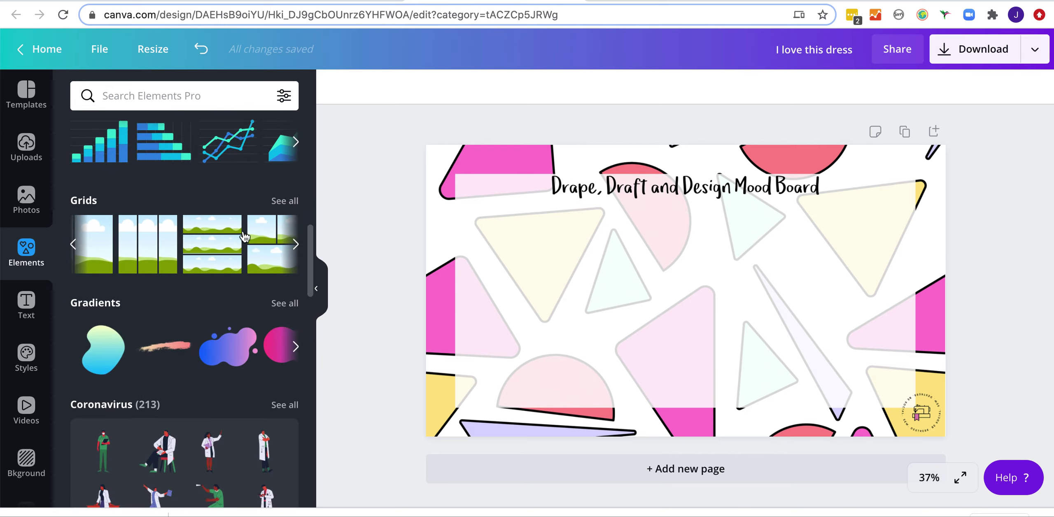
{"action": "scroll", "coordinate": [244, 236], "scroll_direction": "right", "scroll_amount": 2}
{"action": "scroll", "coordinate": [208, 244], "scroll_direction": "up", "scroll_amount": 6}
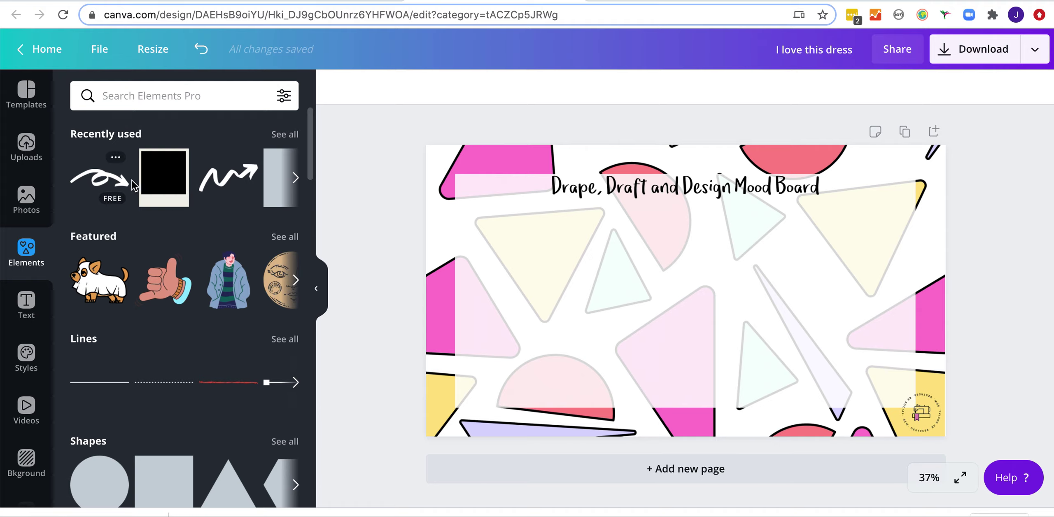
Step: Search the elements for "polariod"
{"action": "left_click", "coordinate": [133, 96]}
{"action": "type", "text": "polariod"}
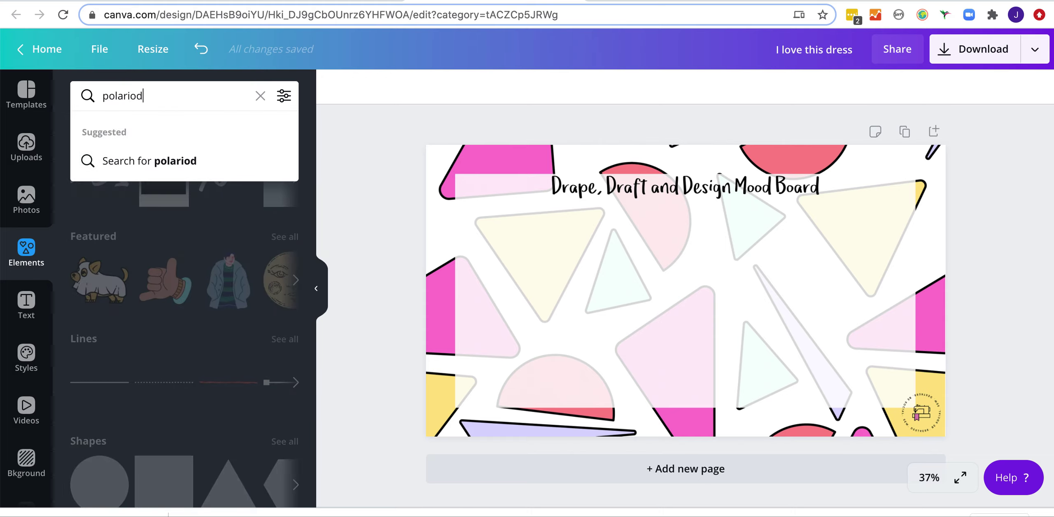
{"action": "key", "text": "Return"}
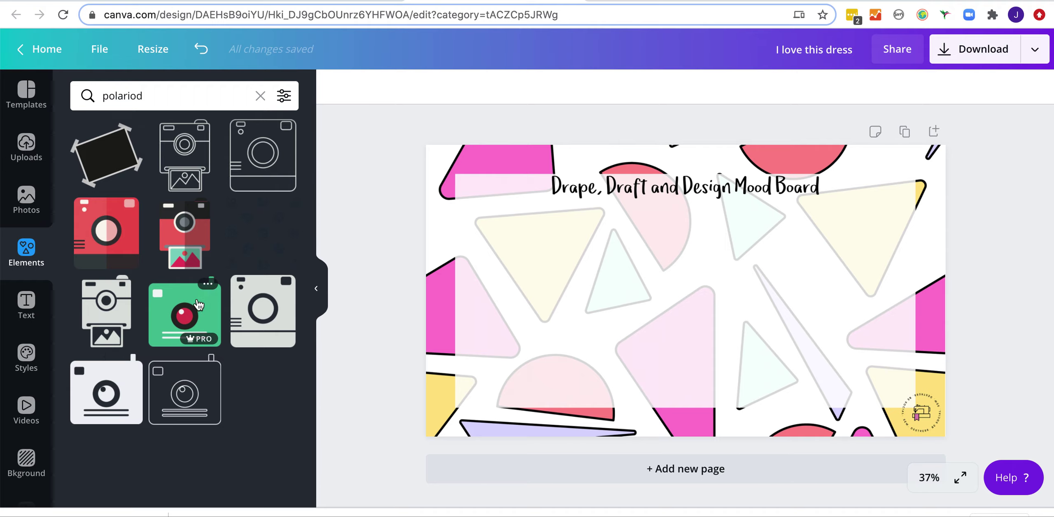
{"action": "left_click", "coordinate": [148, 97]}
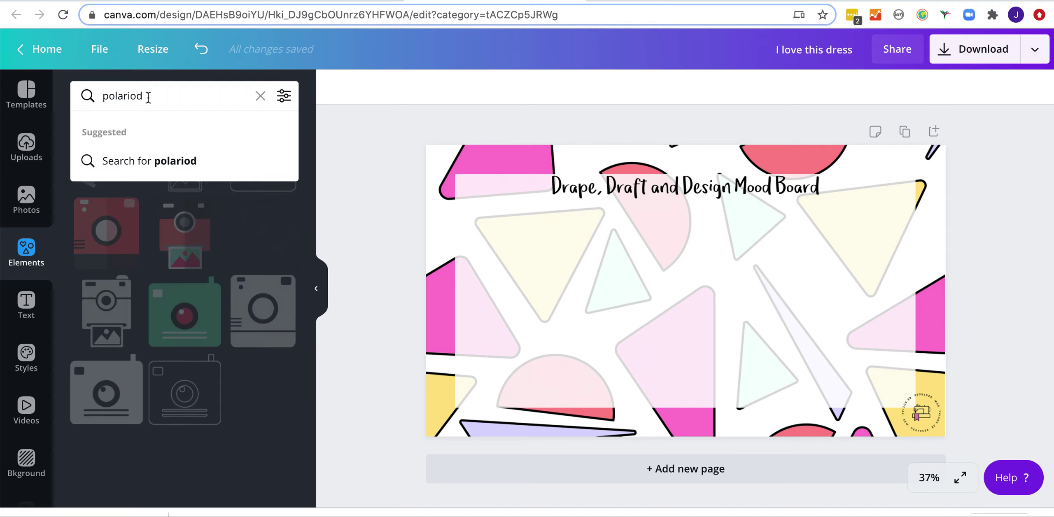
{"action": "left_click", "coordinate": [185, 164]}
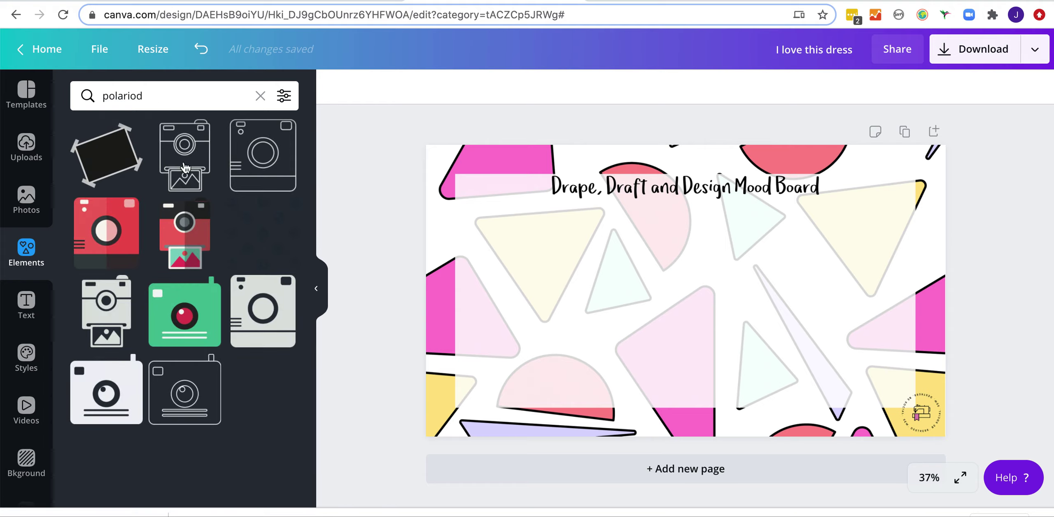
Step: Reopen the elements library and search it for "polaroid"
{"action": "left_click", "coordinate": [315, 289]}
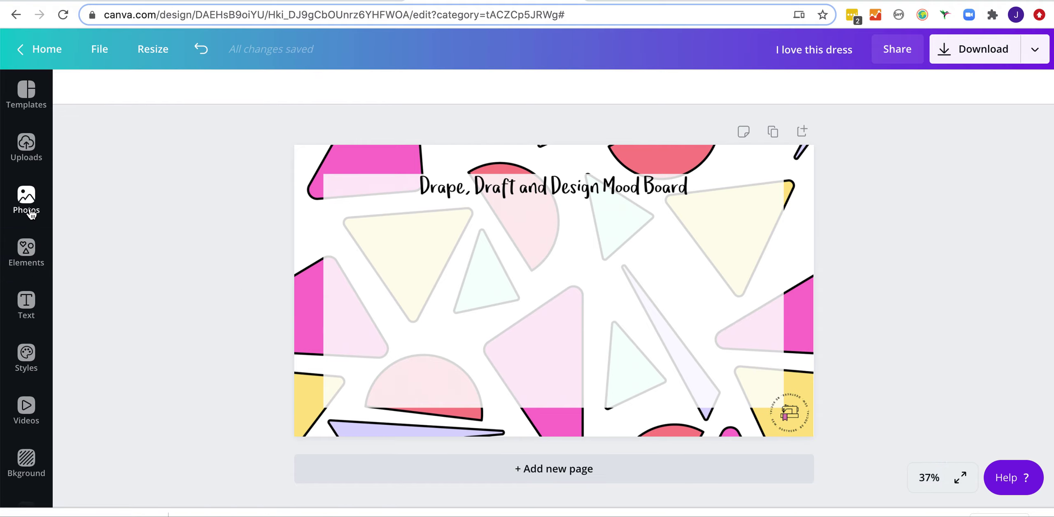
{"action": "left_click", "coordinate": [25, 248]}
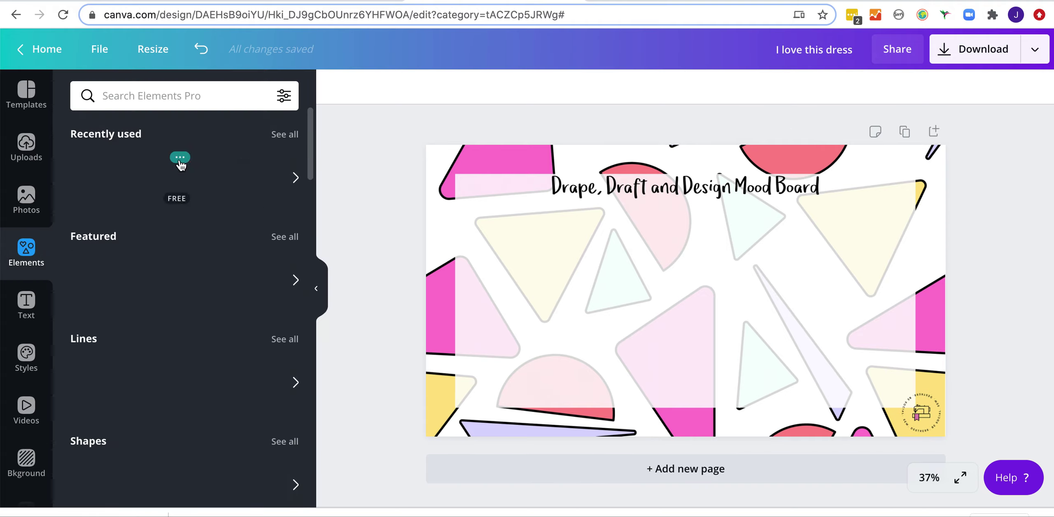
{"action": "left_click", "coordinate": [159, 100]}
{"action": "type", "text": "pol"}
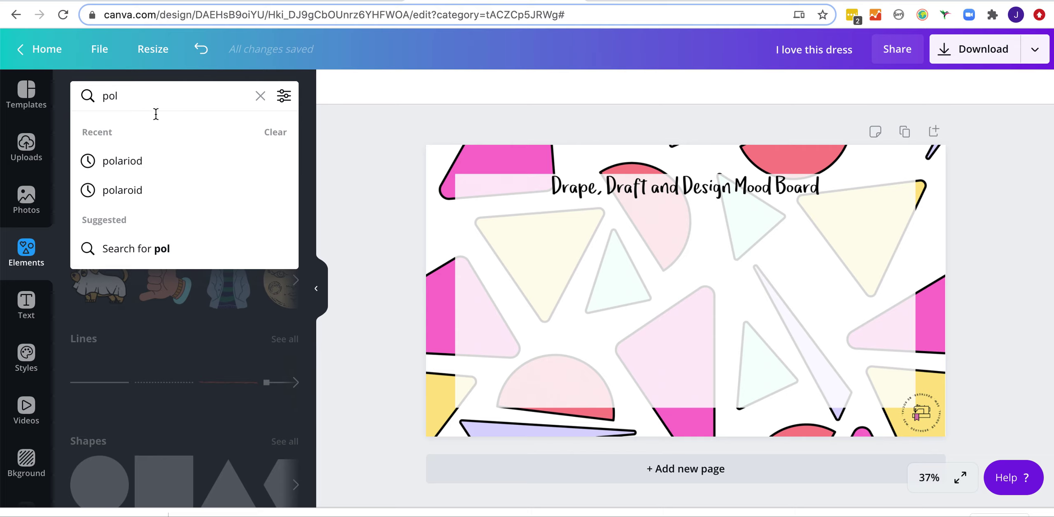
{"action": "left_click", "coordinate": [136, 190]}
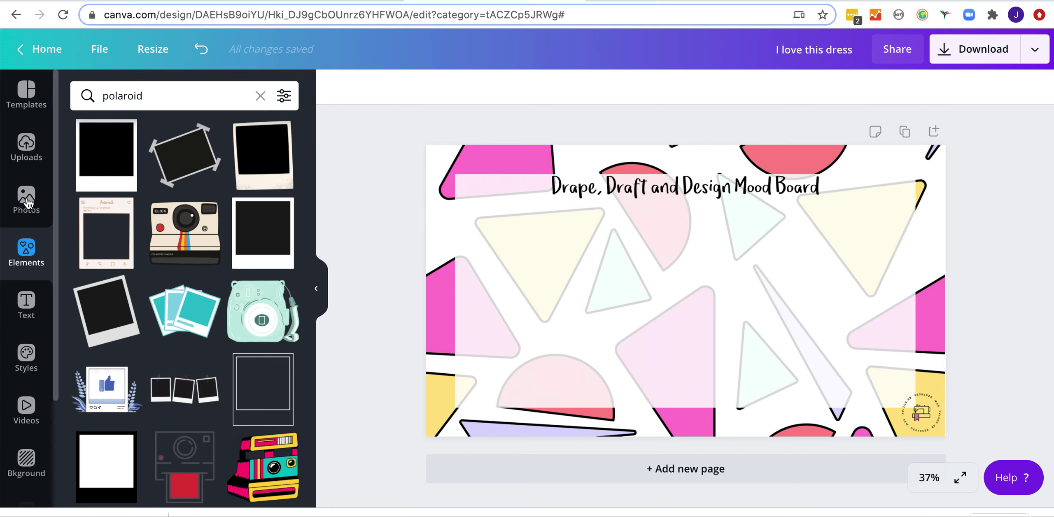
Step: Place the polaroid frame with the landscape placeholder left of the board's centre and fill it with the uploaded green dress photo
{"action": "scroll", "coordinate": [251, 352], "scroll_direction": "down", "scroll_amount": 1}
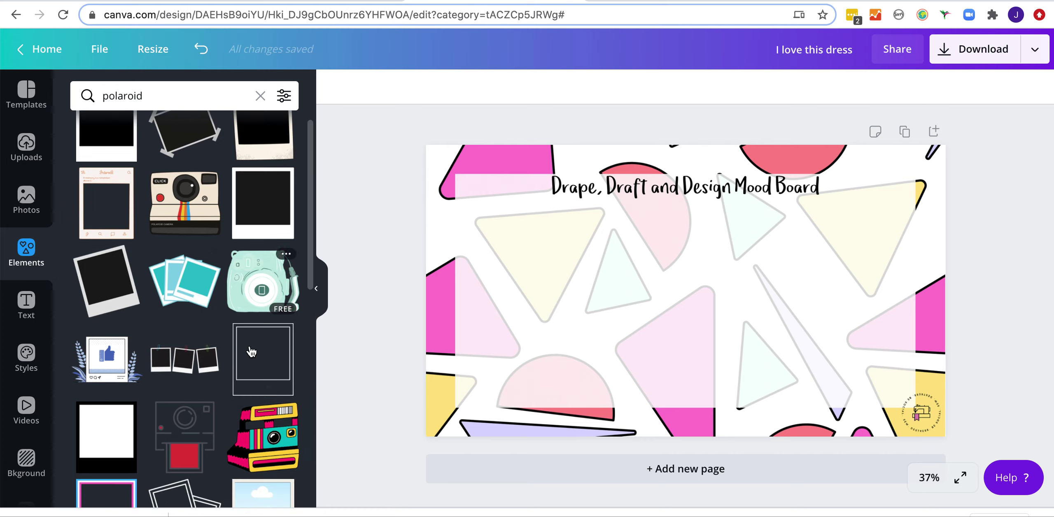
{"action": "scroll", "coordinate": [264, 248], "scroll_direction": "up", "scroll_amount": 1}
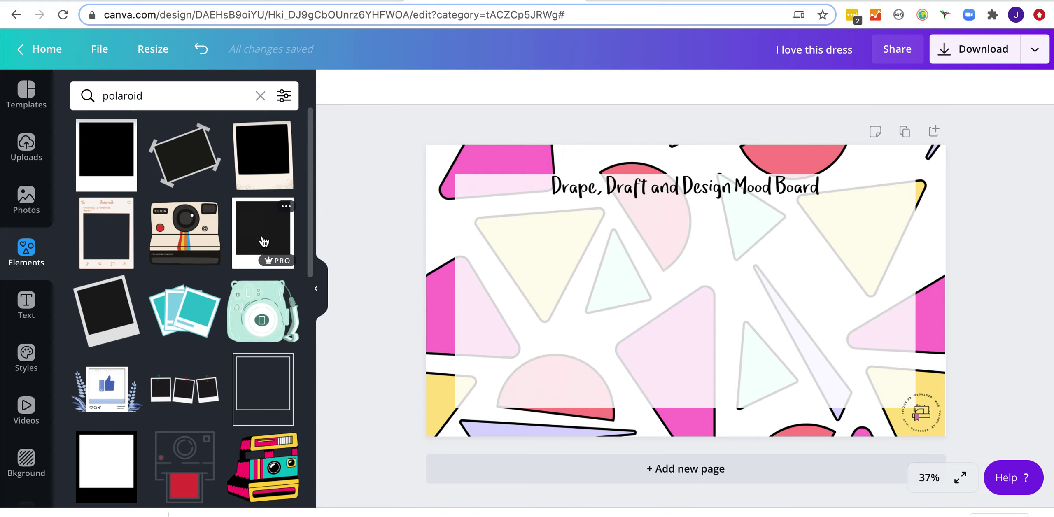
{"action": "mouse_move", "coordinate": [277, 265]}
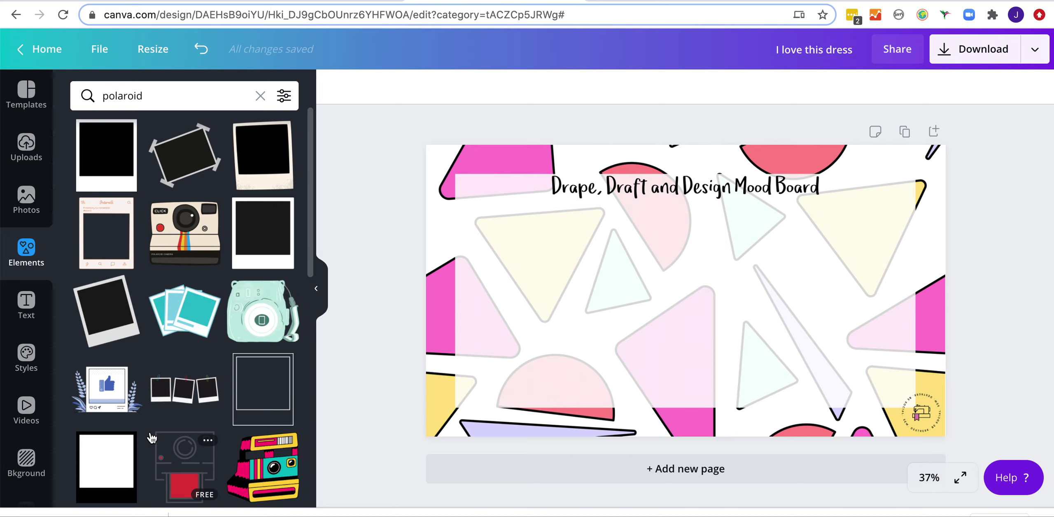
{"action": "scroll", "coordinate": [225, 334], "scroll_direction": "down", "scroll_amount": 3}
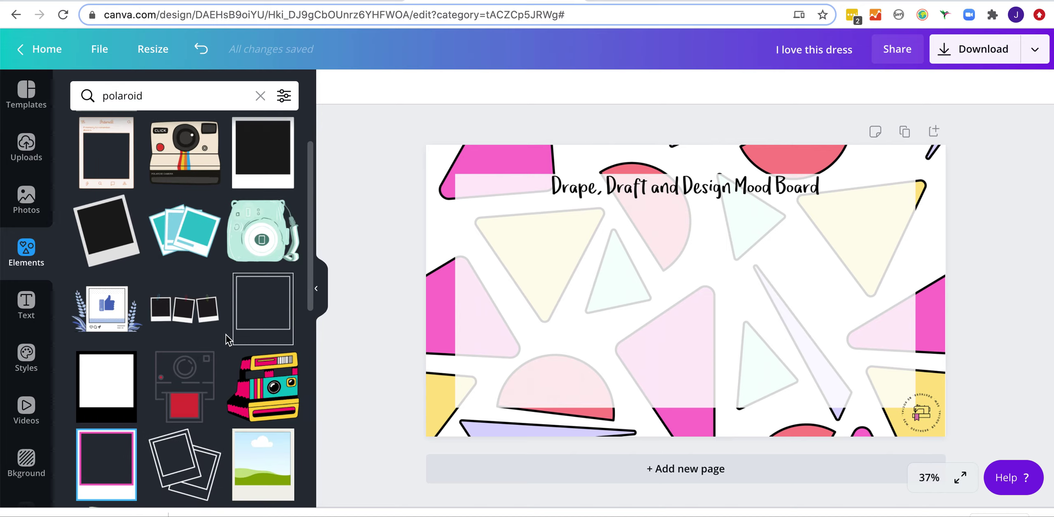
{"action": "scroll", "coordinate": [226, 335], "scroll_direction": "down", "scroll_amount": 2}
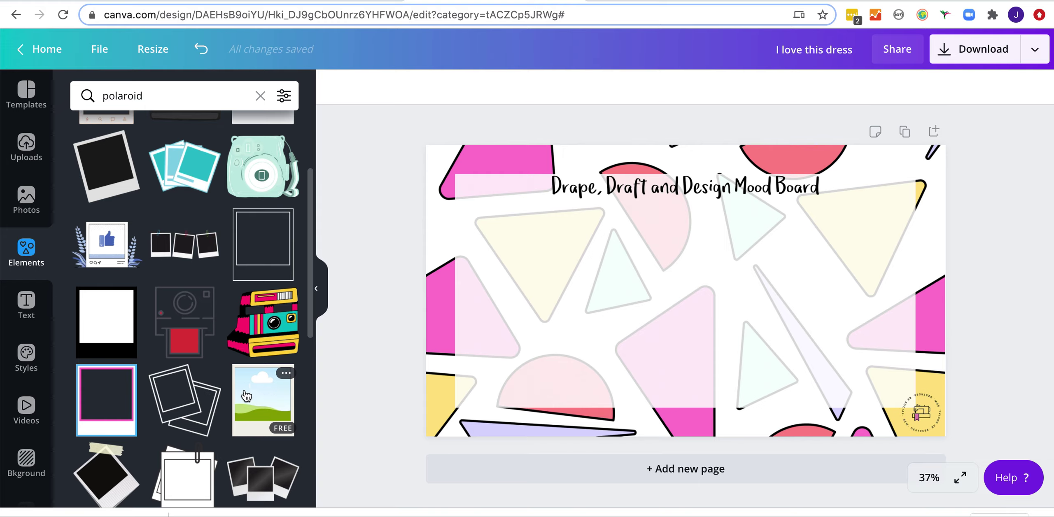
{"action": "left_click", "coordinate": [266, 408]}
{"action": "left_click_drag", "start_coordinate": [662, 299], "coordinate": [567, 307]}
{"action": "left_click", "coordinate": [26, 147]}
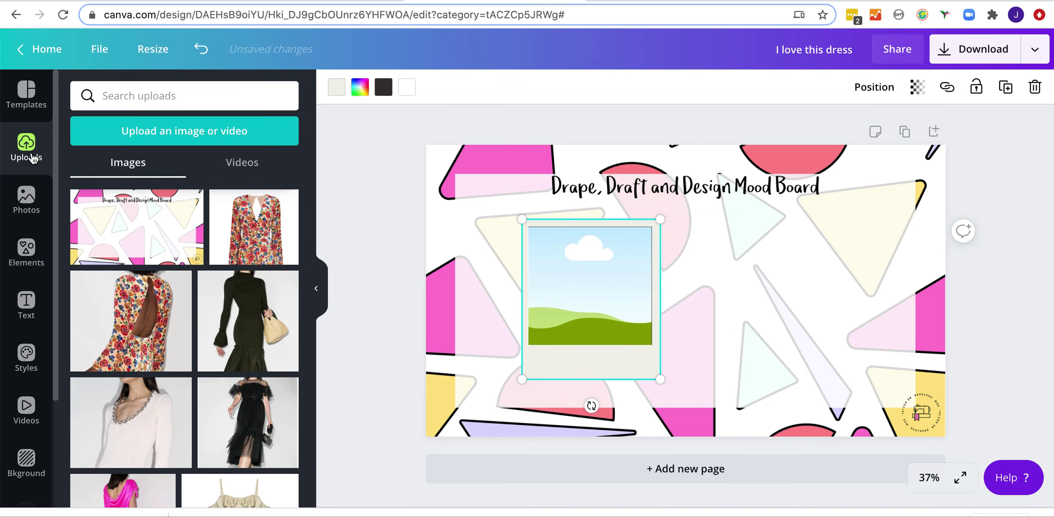
{"action": "left_click_drag", "start_coordinate": [243, 338], "coordinate": [556, 284]}
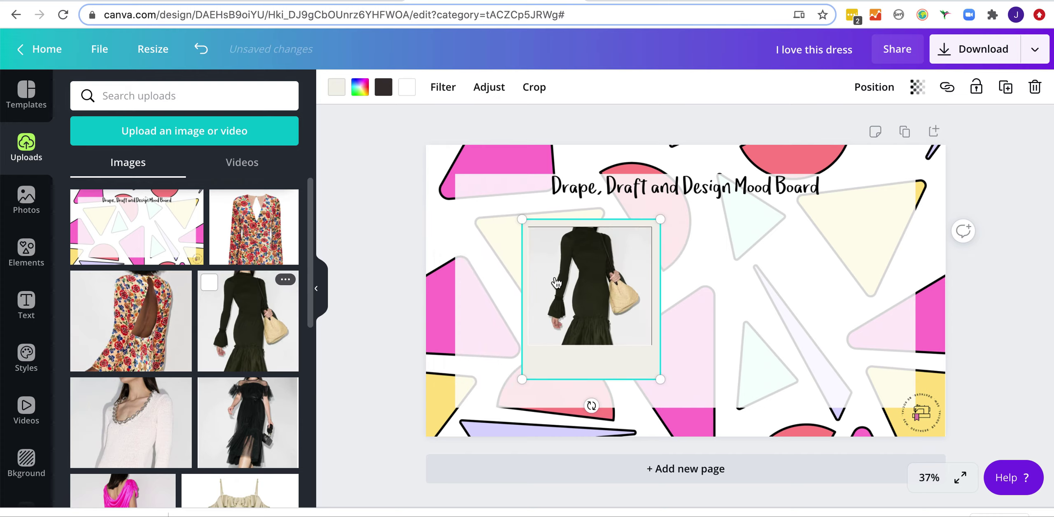
Step: Enlarge the green dress photo inside the polaroid frame and shift it upward to crop in on the dress
{"action": "double_click", "coordinate": [594, 277]}
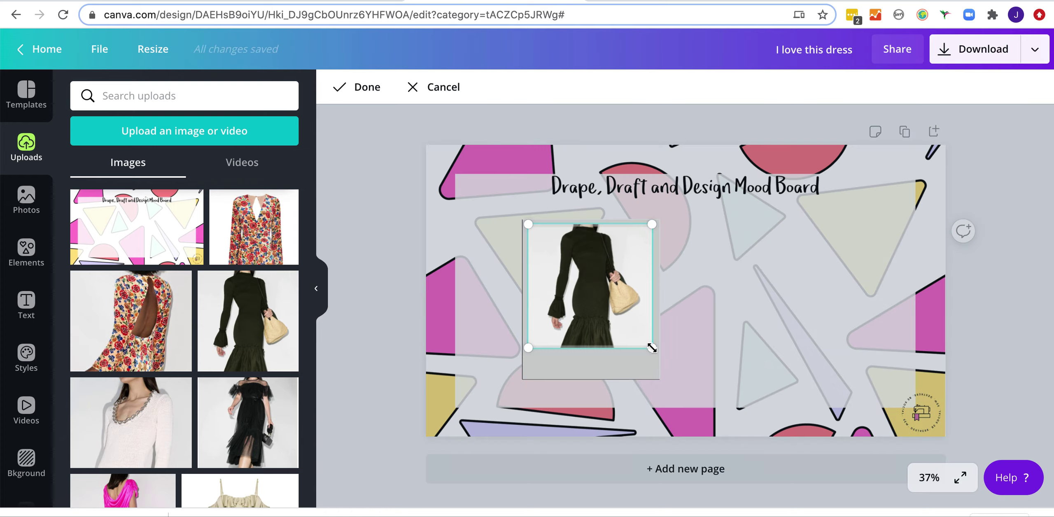
{"action": "left_click_drag", "start_coordinate": [652, 348], "coordinate": [760, 402]}
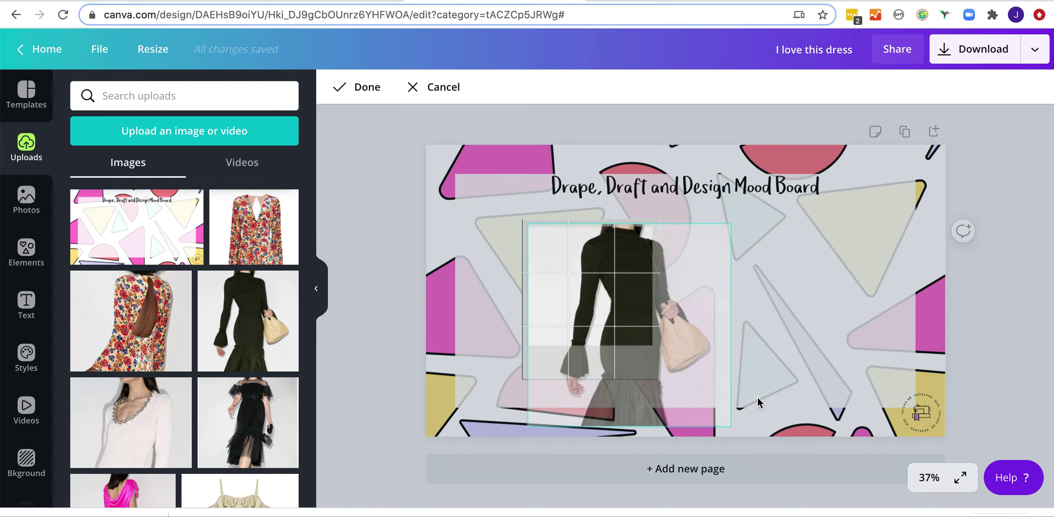
{"action": "left_click_drag", "start_coordinate": [629, 315], "coordinate": [619, 255]}
{"action": "left_click", "coordinate": [782, 299]}
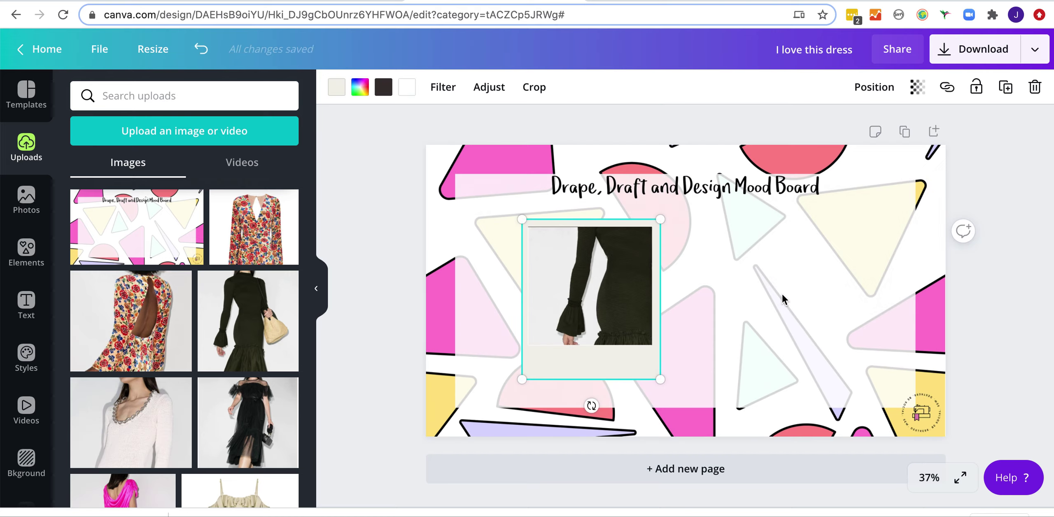
Step: Shrink the green dress photo inside its polaroid frame to show the dress from neck to hem along with the handbag
{"action": "double_click", "coordinate": [590, 292]}
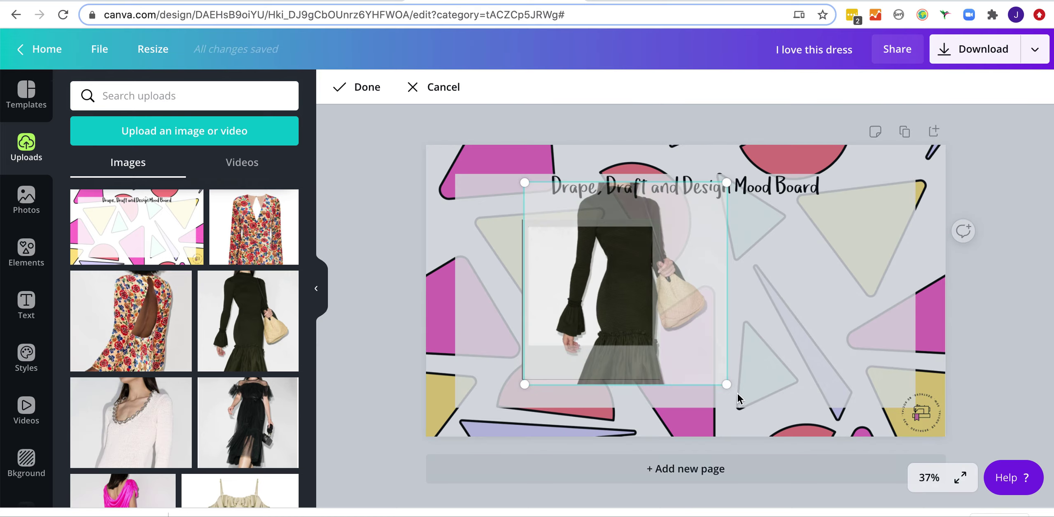
{"action": "left_click_drag", "start_coordinate": [727, 384], "coordinate": [666, 349]}
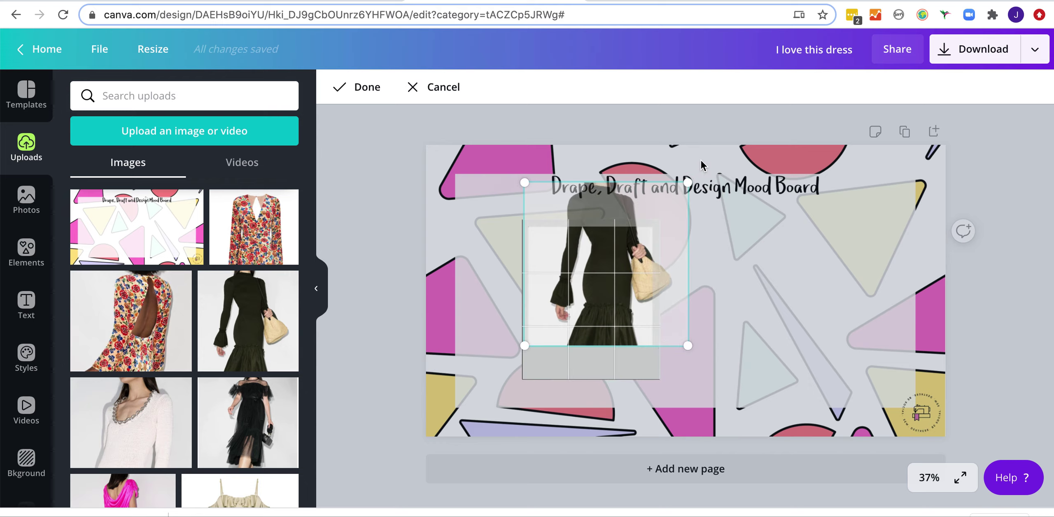
{"action": "left_click_drag", "start_coordinate": [687, 182], "coordinate": [652, 218]}
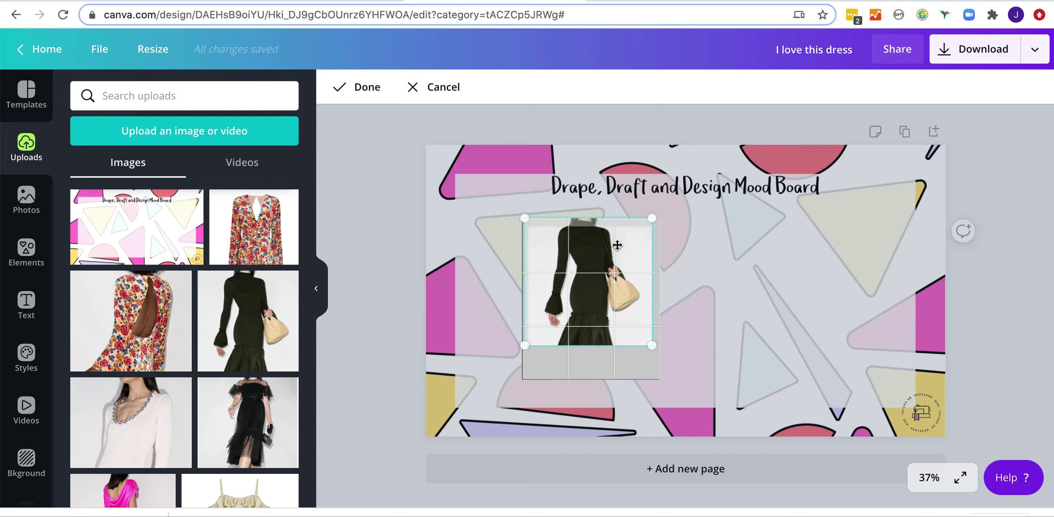
{"action": "left_click", "coordinate": [715, 280]}
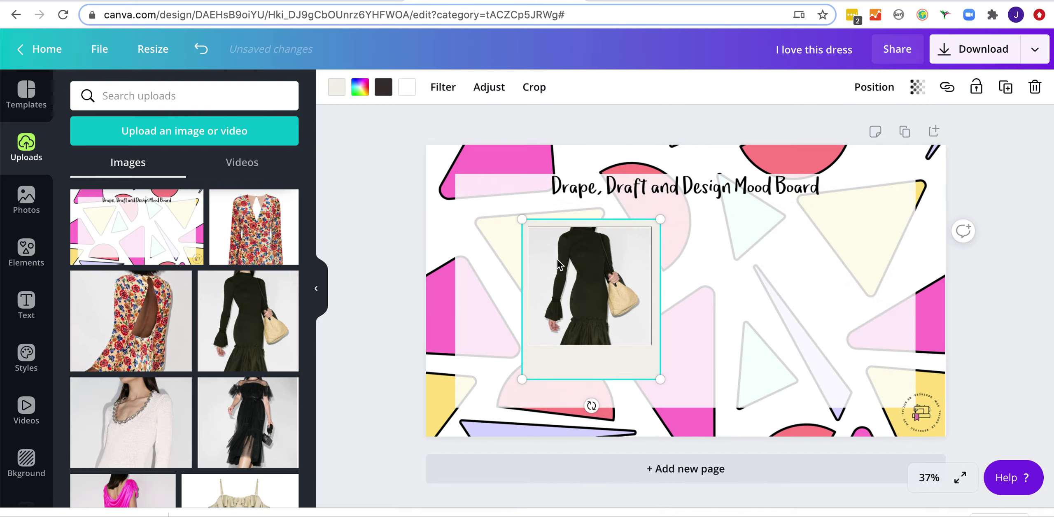
Step: Duplicate the green dress polaroid, place the copy beside the original and replace its photo with the floral dress front view
{"action": "left_click", "coordinate": [1005, 87]}
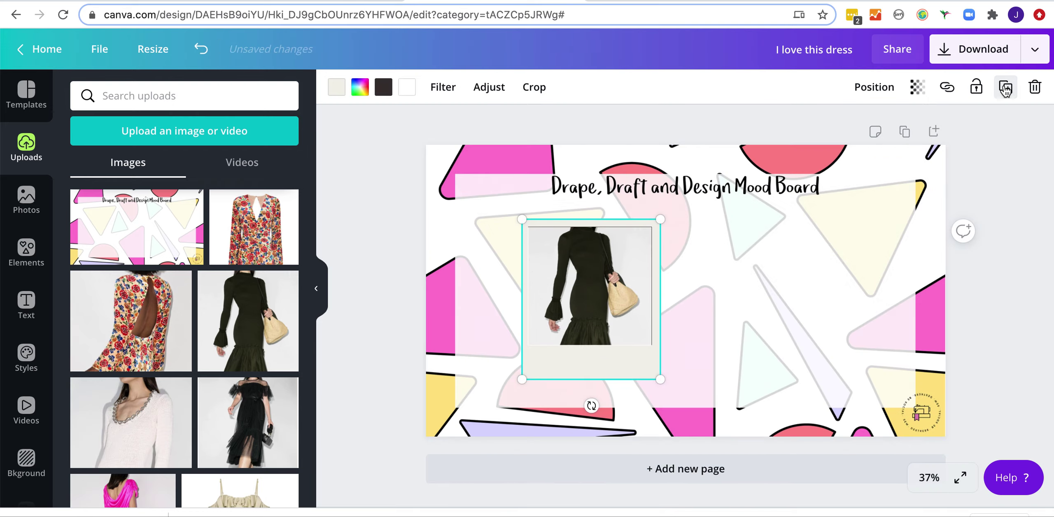
{"action": "left_click_drag", "start_coordinate": [624, 296], "coordinate": [785, 281]}
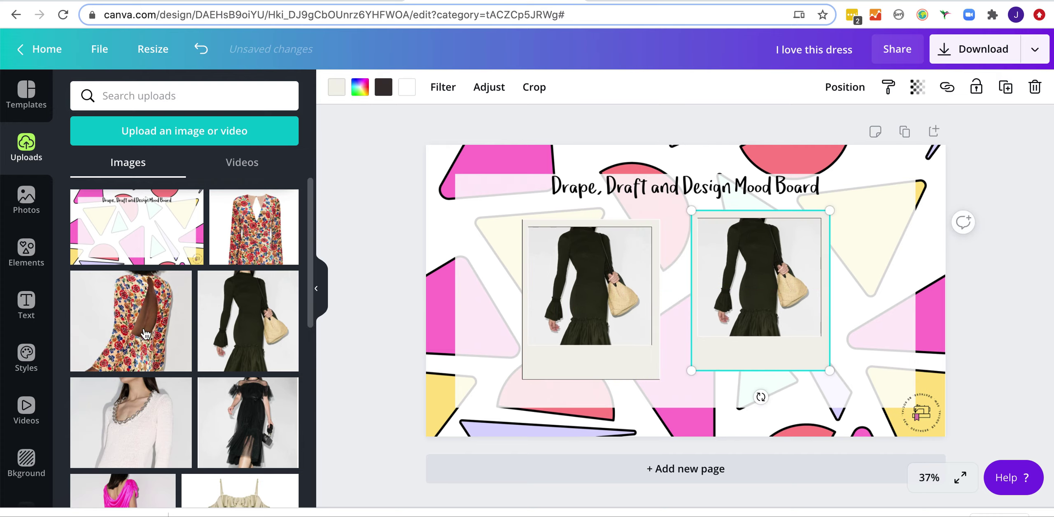
{"action": "left_click_drag", "start_coordinate": [669, 224], "coordinate": [758, 280]}
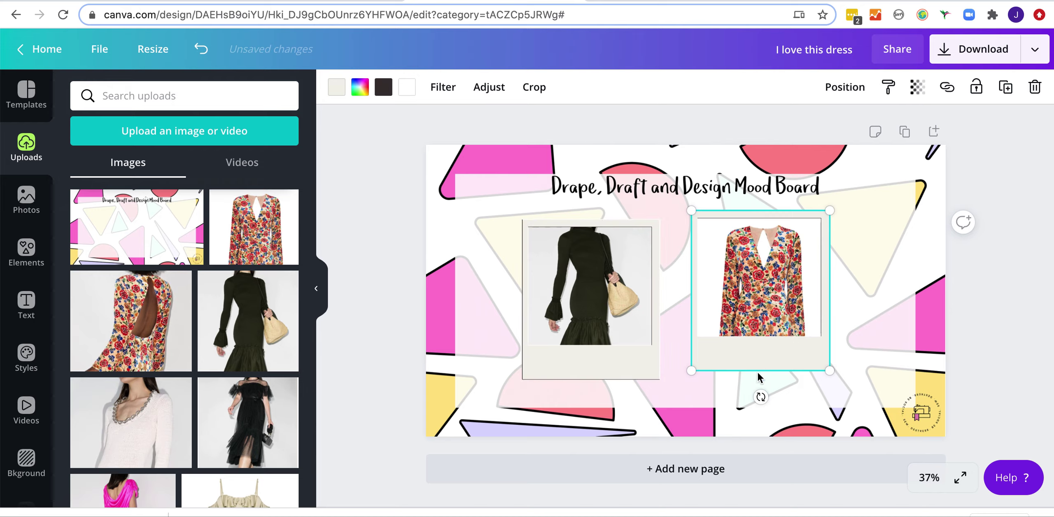
Step: Shrink both polaroids, placing the green dress one in the board's centre and the floral one at the upper left below the title
{"action": "left_click_drag", "start_coordinate": [597, 362], "coordinate": [622, 363]}
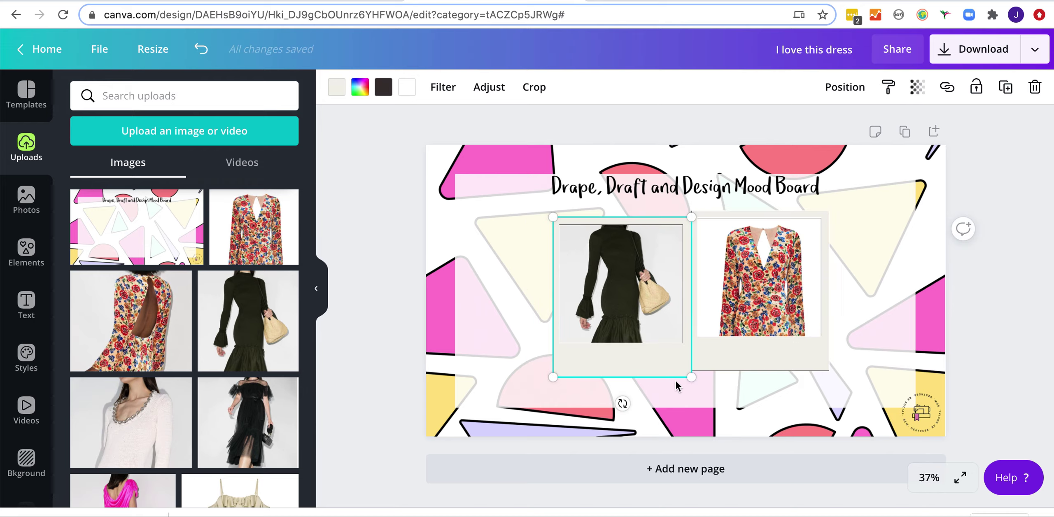
{"action": "left_click_drag", "start_coordinate": [692, 379], "coordinate": [657, 332]}
{"action": "left_click", "coordinate": [783, 348]}
{"action": "left_click_drag", "start_coordinate": [783, 364], "coordinate": [495, 339]}
{"action": "left_click_drag", "start_coordinate": [602, 323], "coordinate": [673, 325]}
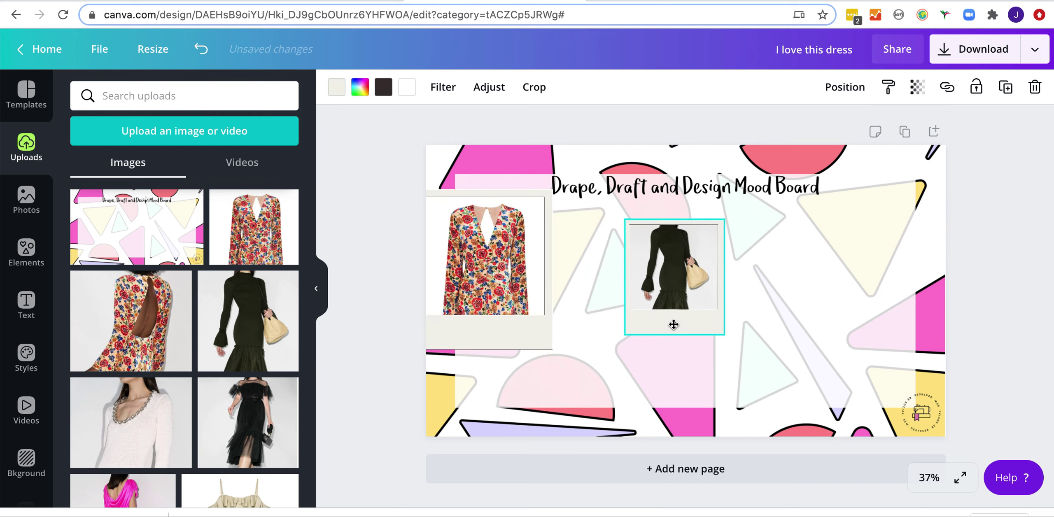
{"action": "left_click_drag", "start_coordinate": [541, 325], "coordinate": [519, 268]}
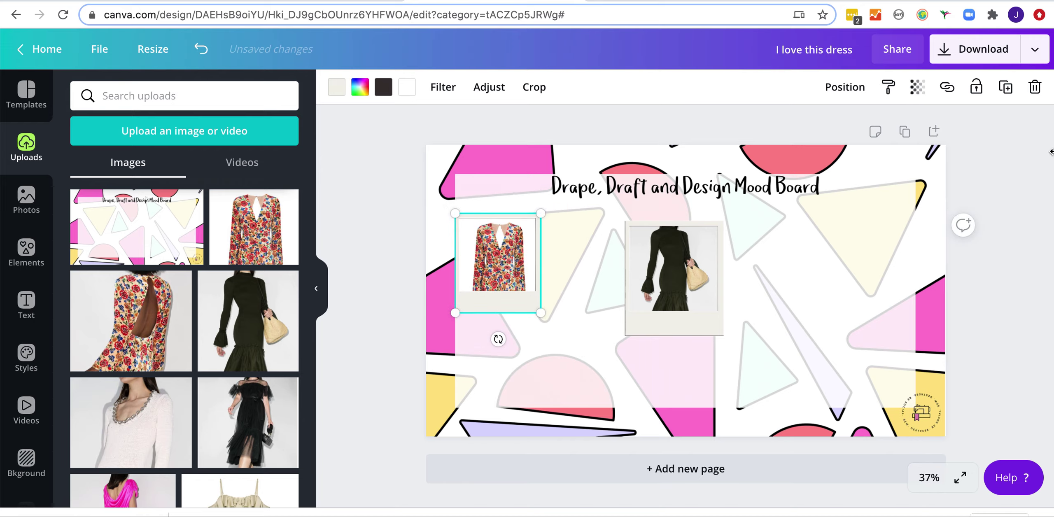
Step: Duplicate the small floral polaroid, place the copy overlapping its lower right corner and fill it with the floral dress back view
{"action": "left_click", "coordinate": [1006, 87]}
{"action": "left_click_drag", "start_coordinate": [535, 288], "coordinate": [551, 344]}
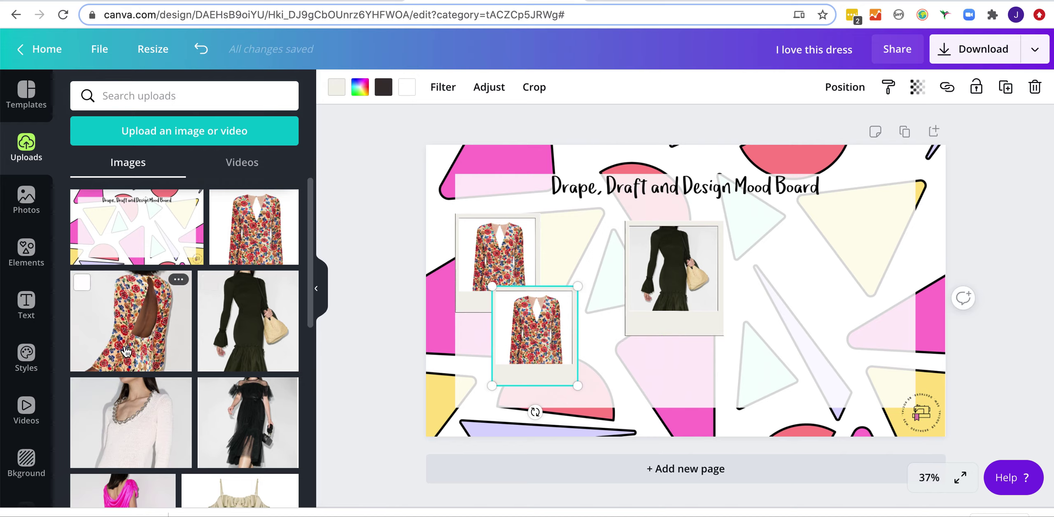
{"action": "left_click_drag", "start_coordinate": [134, 330], "coordinate": [510, 338]}
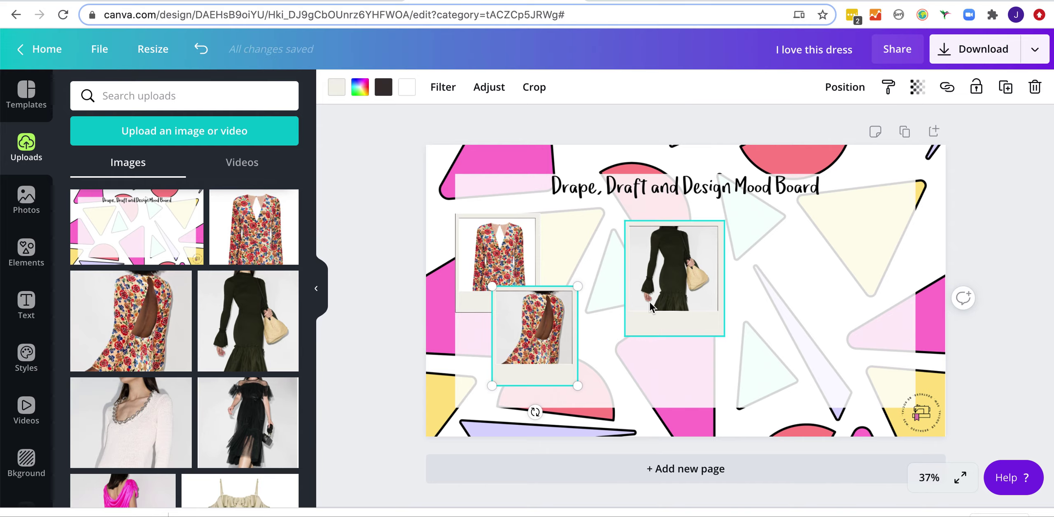
Step: Tilt both floral dress polaroids clockwise by about 17°
{"action": "left_click_drag", "start_coordinate": [534, 412], "coordinate": [511, 409]}
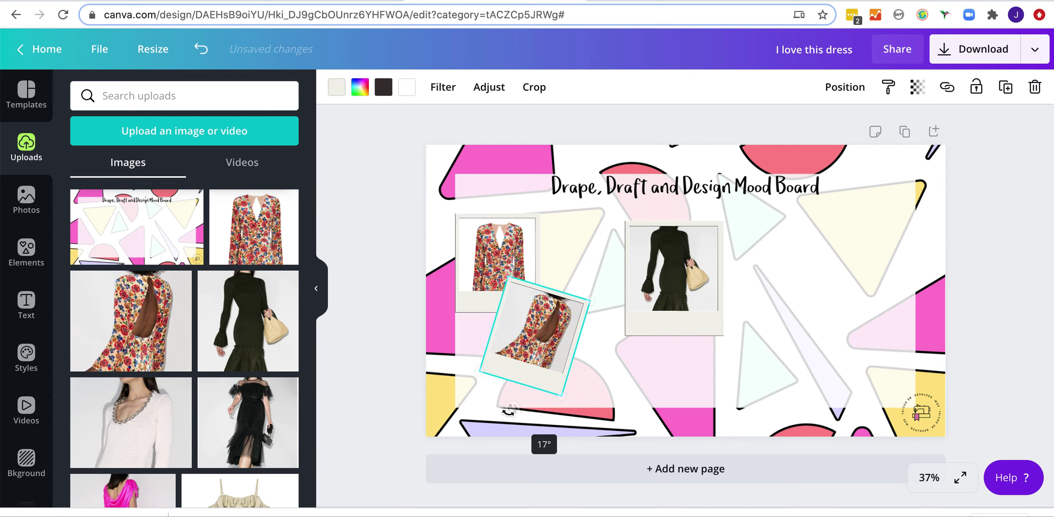
{"action": "left_click", "coordinate": [486, 256]}
{"action": "left_click_drag", "start_coordinate": [499, 340], "coordinate": [527, 333]}
Step: Enlarge and reposition the photo inside the upper floral polaroid to crop in on the dress's bodice
{"action": "left_click", "coordinate": [485, 240]}
{"action": "double_click", "coordinate": [485, 239]}
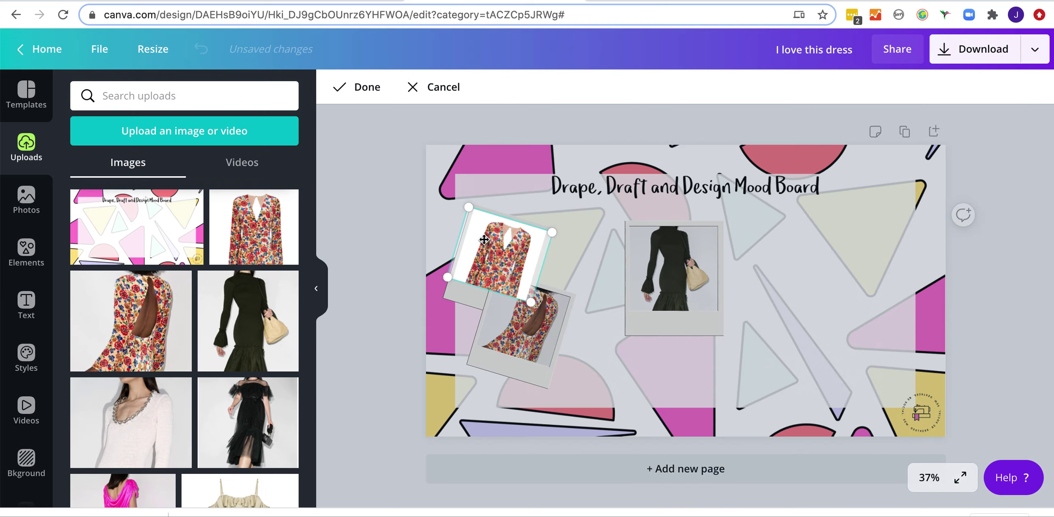
{"action": "left_click_drag", "start_coordinate": [551, 232], "coordinate": [593, 212]}
{"action": "left_click_drag", "start_coordinate": [514, 254], "coordinate": [450, 297]}
{"action": "left_click", "coordinate": [617, 273]}
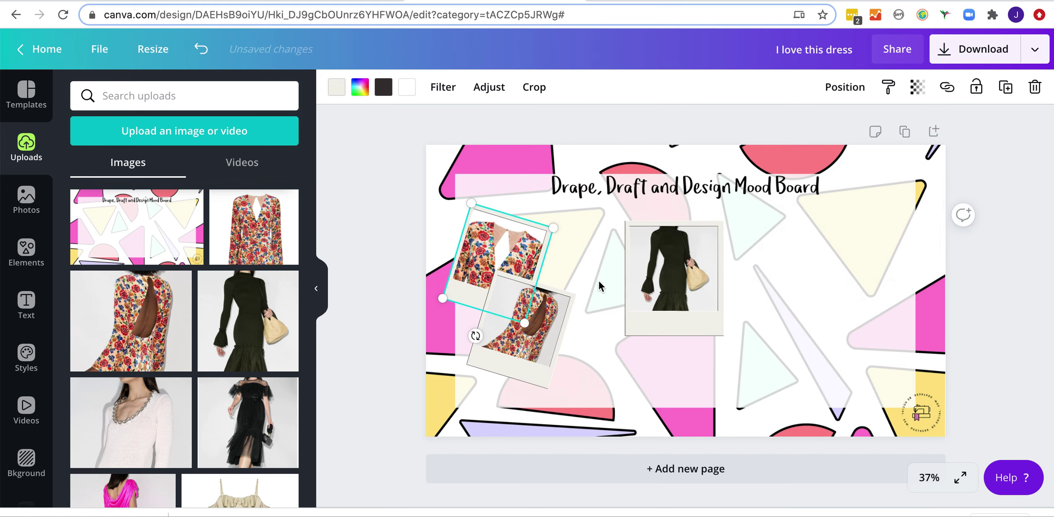
Step: Bring the upper floral polaroid in front of the back-view one and move the back-view polaroid slightly to the lower right
{"action": "mouse_move", "coordinate": [540, 355]}
{"action": "left_mouse_down"}
{"action": "mouse_move", "coordinate": [534, 374]}
{"action": "mouse_move", "coordinate": [540, 344]}
{"action": "left_mouse_up"}
{"action": "left_click", "coordinate": [476, 270]}
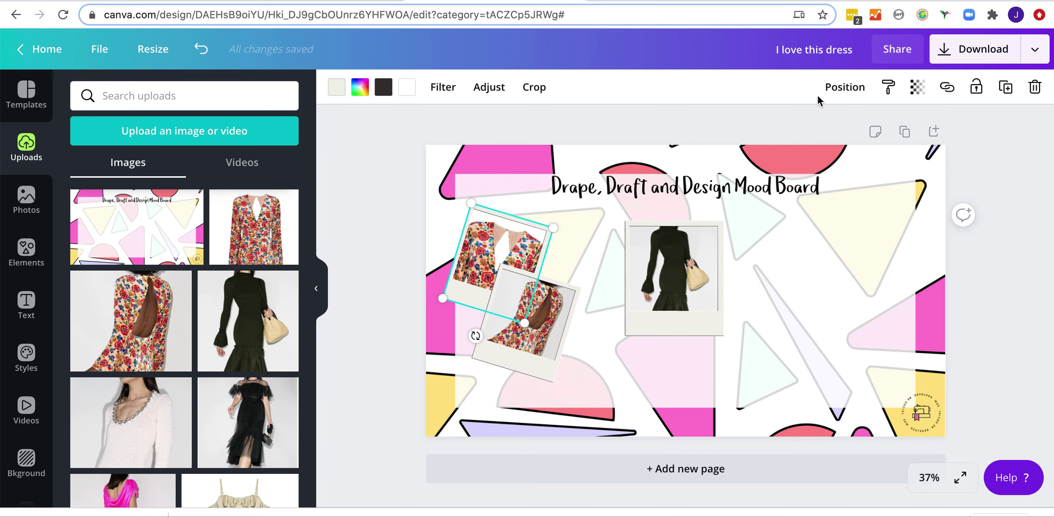
{"action": "left_click", "coordinate": [845, 87]}
{"action": "left_click", "coordinate": [680, 131]}
{"action": "left_click", "coordinate": [567, 281]}
{"action": "left_click", "coordinate": [552, 319]}
{"action": "left_click_drag", "start_coordinate": [551, 319], "coordinate": [559, 325]}
Step: Enlarge the central green dress polaroid and place a copy of it to its right, filled with the black off-shoulder dress photo
{"action": "left_click", "coordinate": [686, 289]}
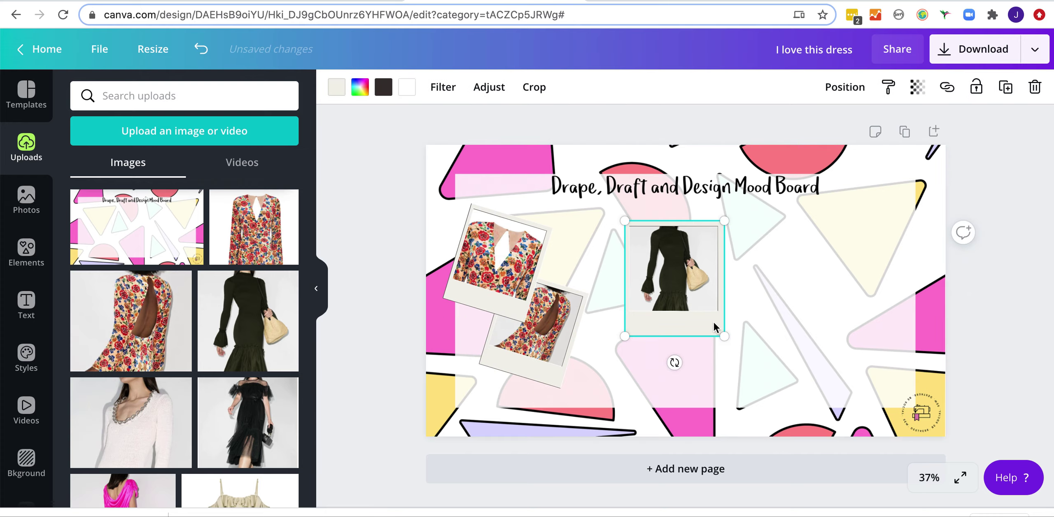
{"action": "left_click_drag", "start_coordinate": [724, 335], "coordinate": [701, 337]}
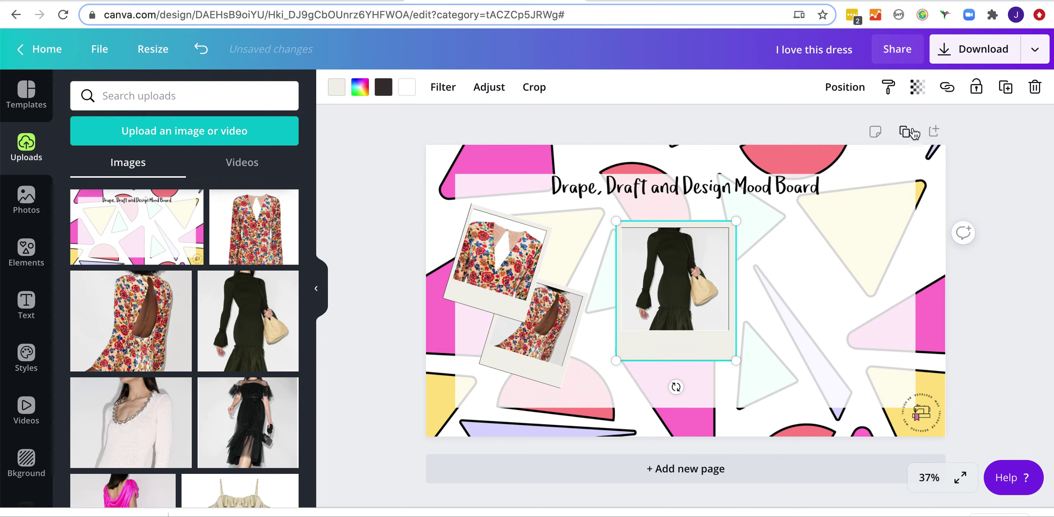
{"action": "left_click", "coordinate": [1005, 86]}
{"action": "left_click_drag", "start_coordinate": [685, 297], "coordinate": [832, 293]}
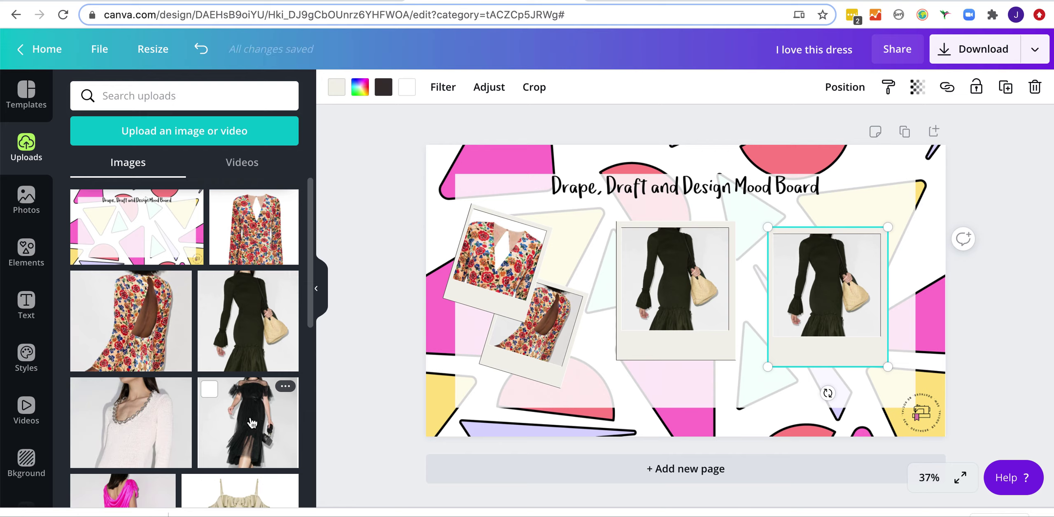
{"action": "left_click_drag", "start_coordinate": [252, 423], "coordinate": [781, 274]}
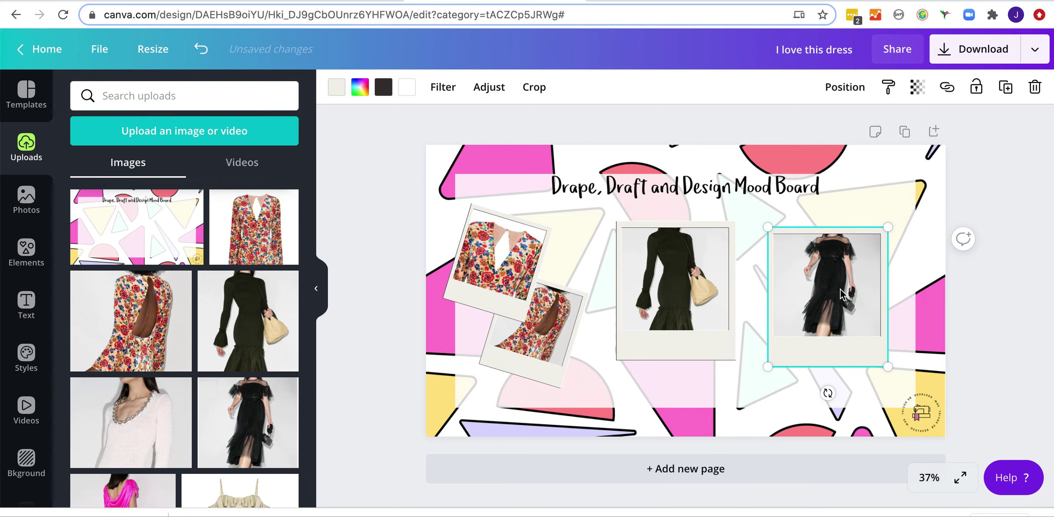
Step: Shrink the black dress polaroid to about 324 × 376, tilt it clockwise about 12° and move it to the board's lower right
{"action": "left_click_drag", "start_coordinate": [888, 369], "coordinate": [853, 328]}
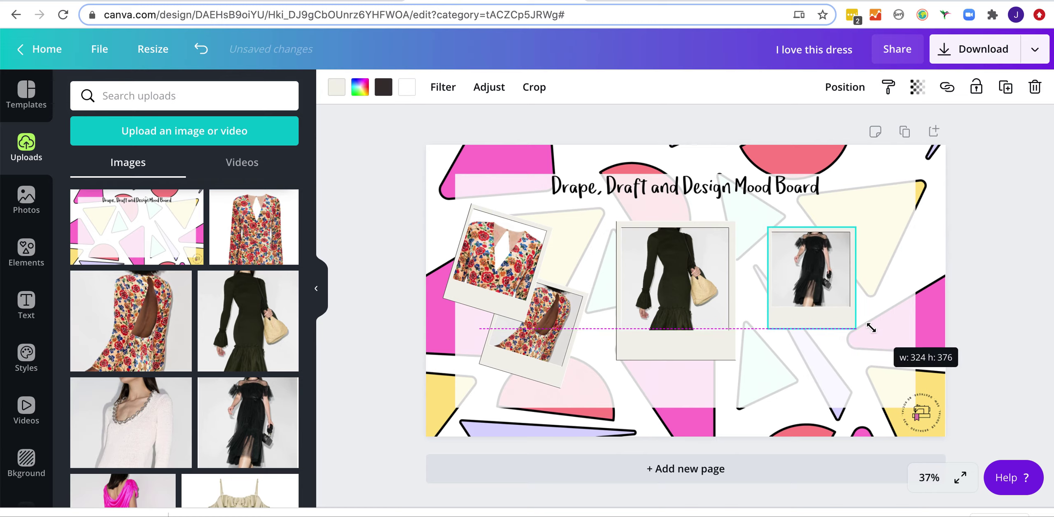
{"action": "left_click_drag", "start_coordinate": [810, 352], "coordinate": [795, 351]}
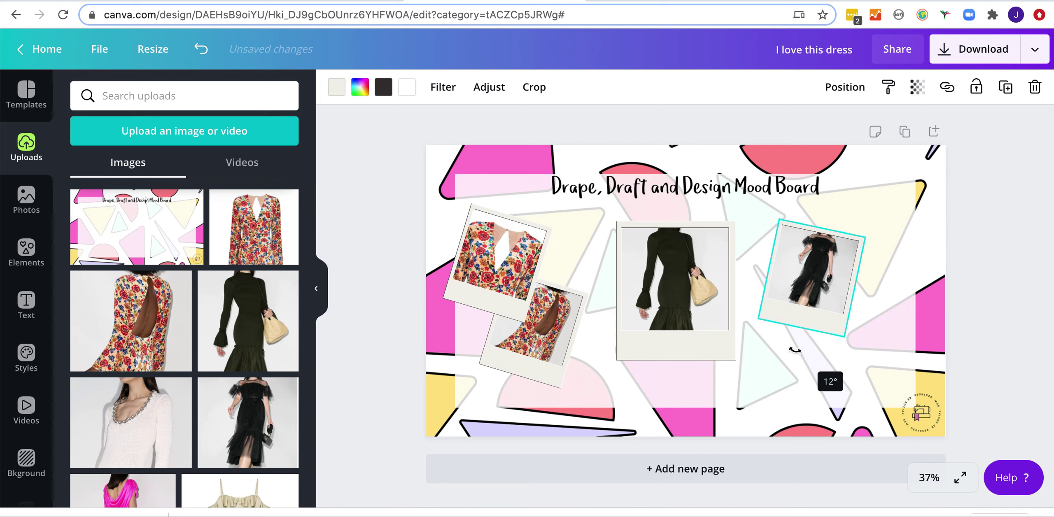
{"action": "left_click_drag", "start_coordinate": [816, 301], "coordinate": [799, 376]}
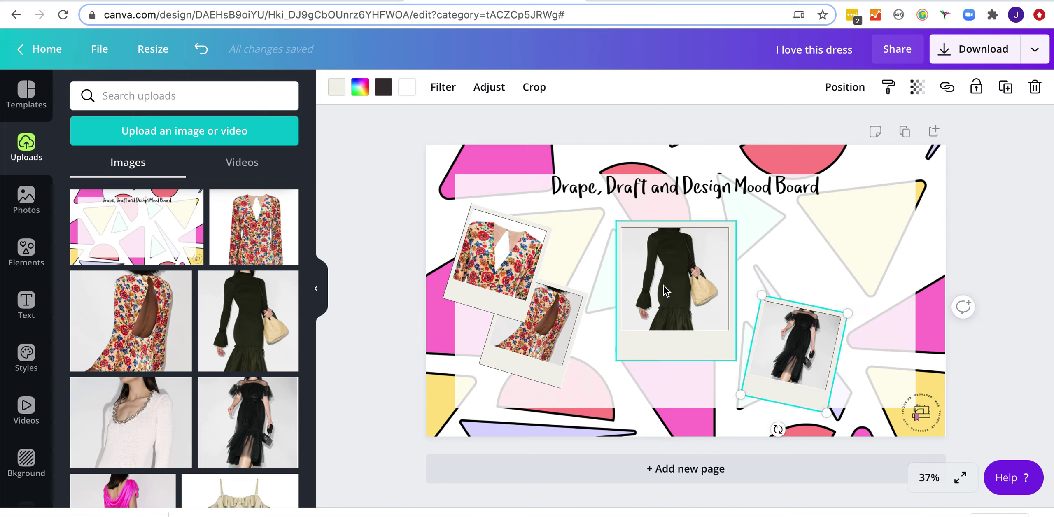
Step: Add a subheading text below the green dress polaroid reading "I love this dress"
{"action": "left_click", "coordinate": [26, 305]}
{"action": "left_click", "coordinate": [177, 209]}
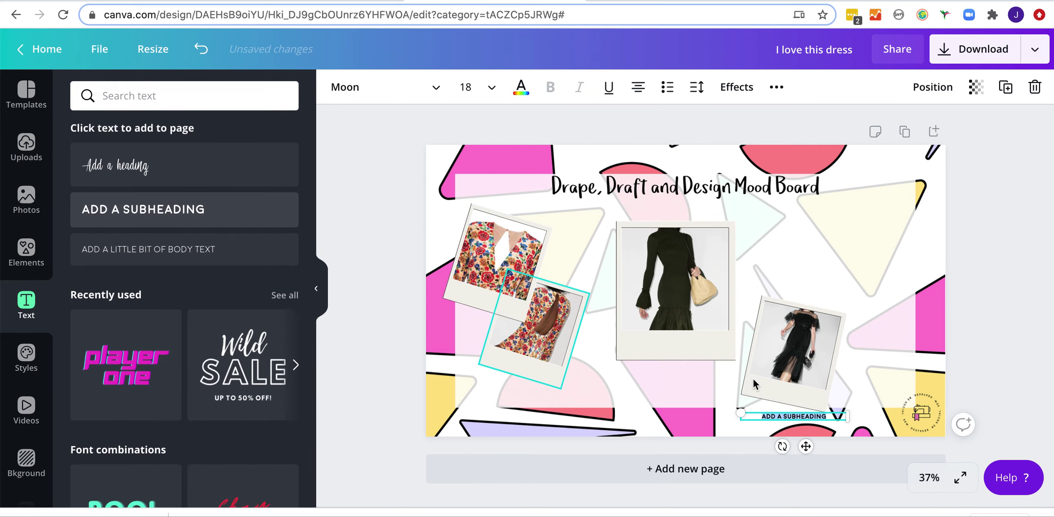
{"action": "left_click_drag", "start_coordinate": [806, 447], "coordinate": [679, 373]}
{"action": "double_click", "coordinate": [676, 369]}
{"action": "key", "text": "BackSpace"}
{"action": "type", "text": "I love this dress"}
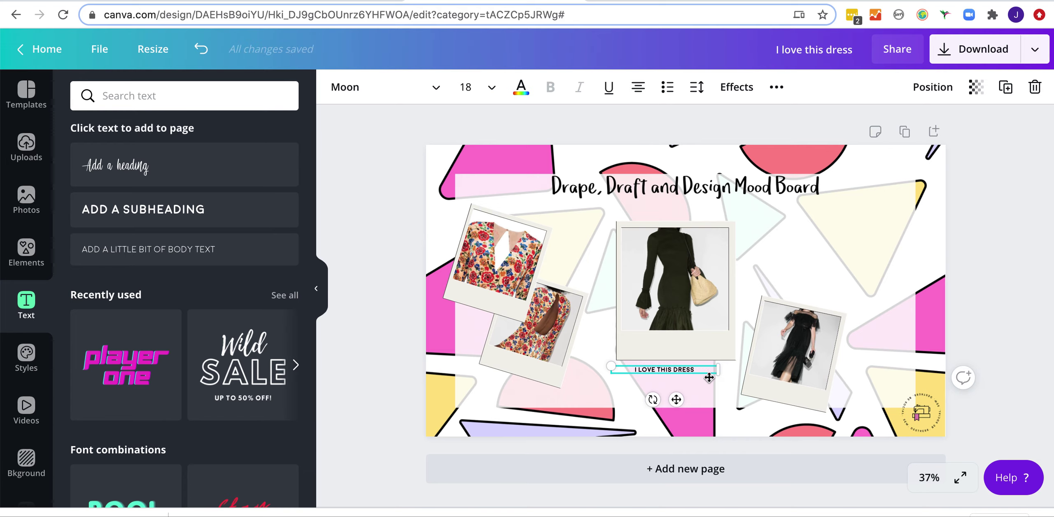
Step: Enlarge the "I love this dress" caption to font size 33.6 and centre it just below the green dress polaroid
{"action": "left_click_drag", "start_coordinate": [715, 374], "coordinate": [763, 375]}
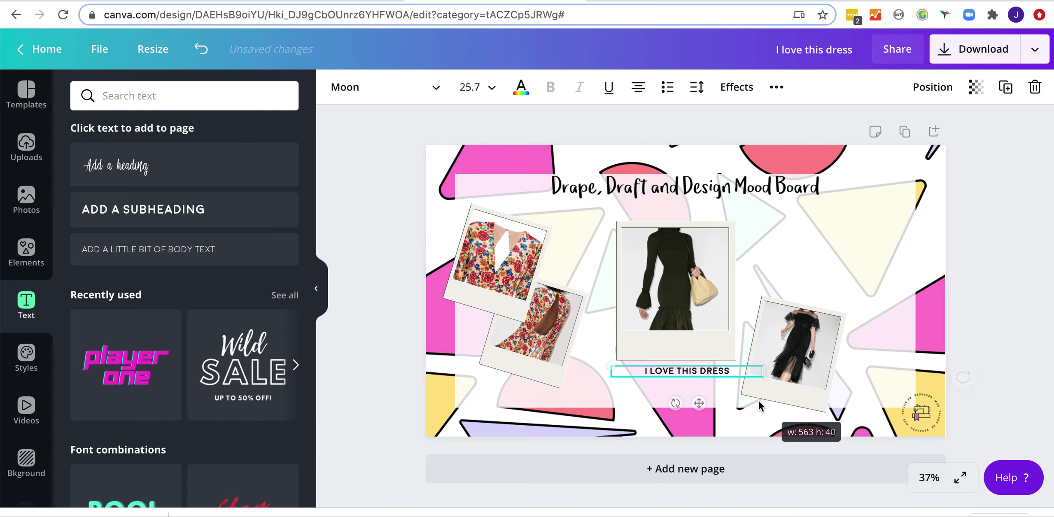
{"action": "mouse_move", "coordinate": [698, 406]}
{"action": "left_mouse_down"}
{"action": "mouse_move", "coordinate": [685, 383]}
{"action": "mouse_move", "coordinate": [685, 411]}
{"action": "left_mouse_up"}
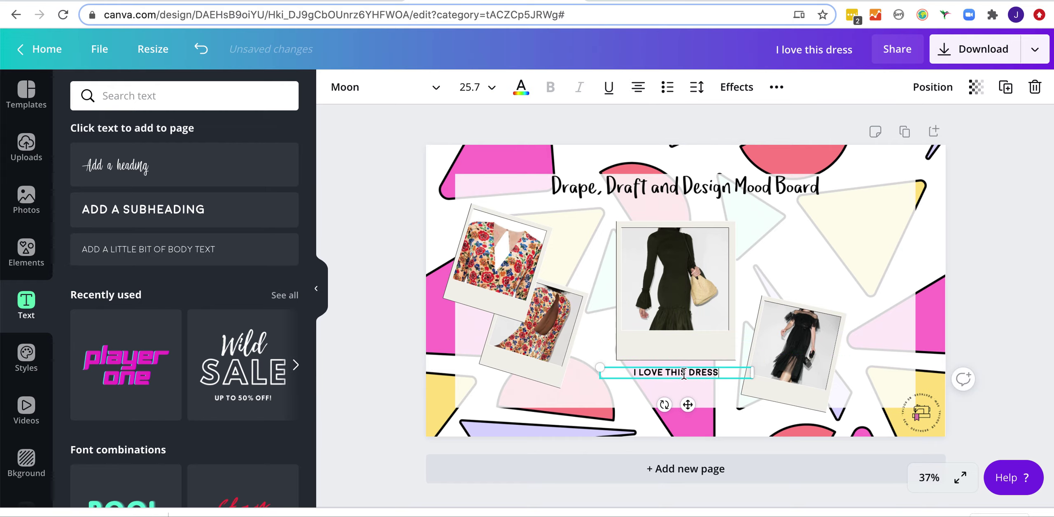
{"action": "left_click_drag", "start_coordinate": [600, 367], "coordinate": [554, 364]}
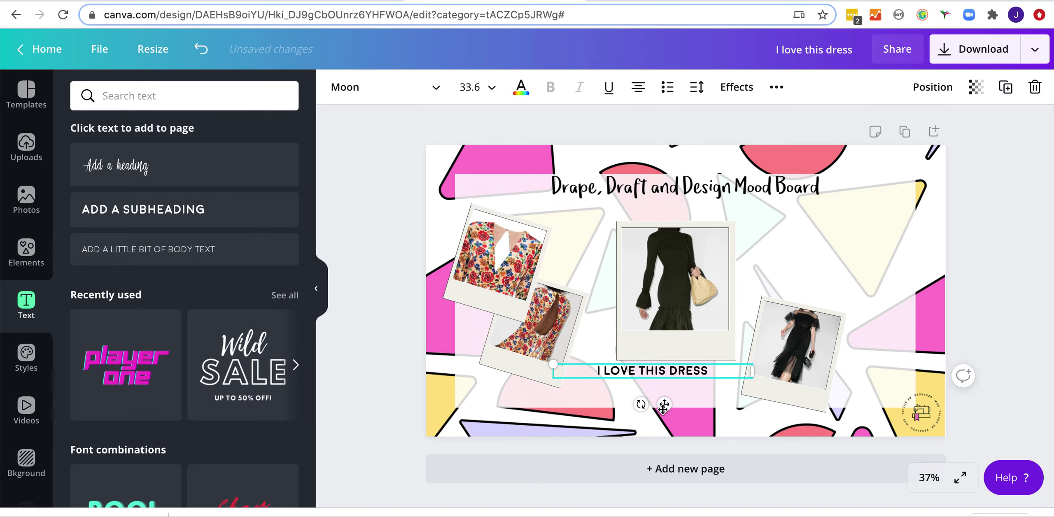
{"action": "left_click_drag", "start_coordinate": [663, 405], "coordinate": [683, 413]}
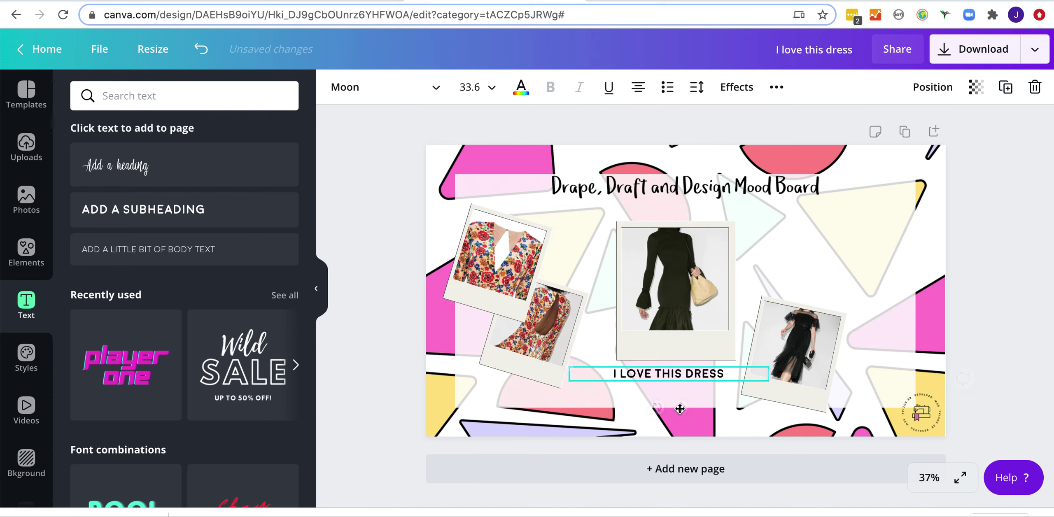
{"action": "left_click", "coordinate": [762, 268]}
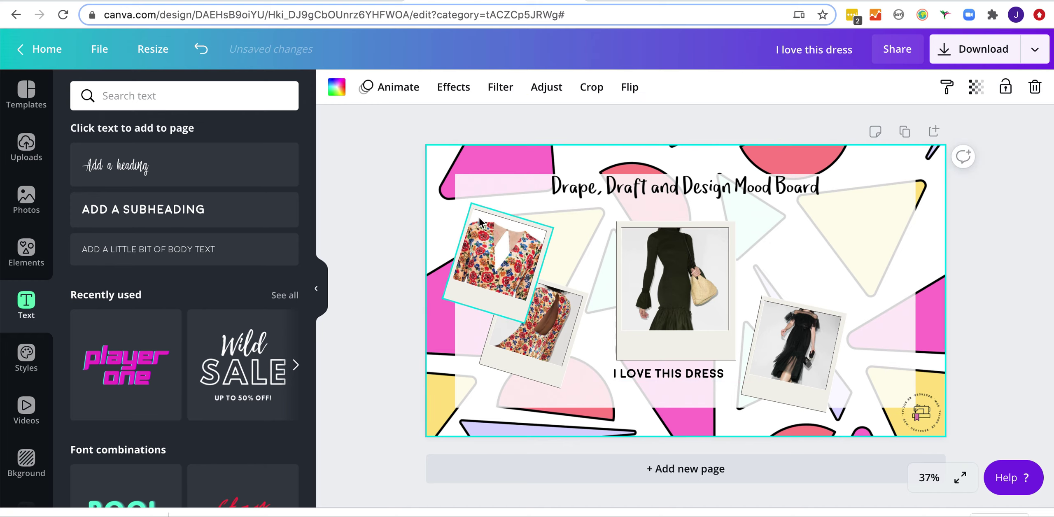
Step: Search the elements for "arrow" and add the white hand-drawn zigzag arrow to the board
{"action": "left_click", "coordinate": [21, 251]}
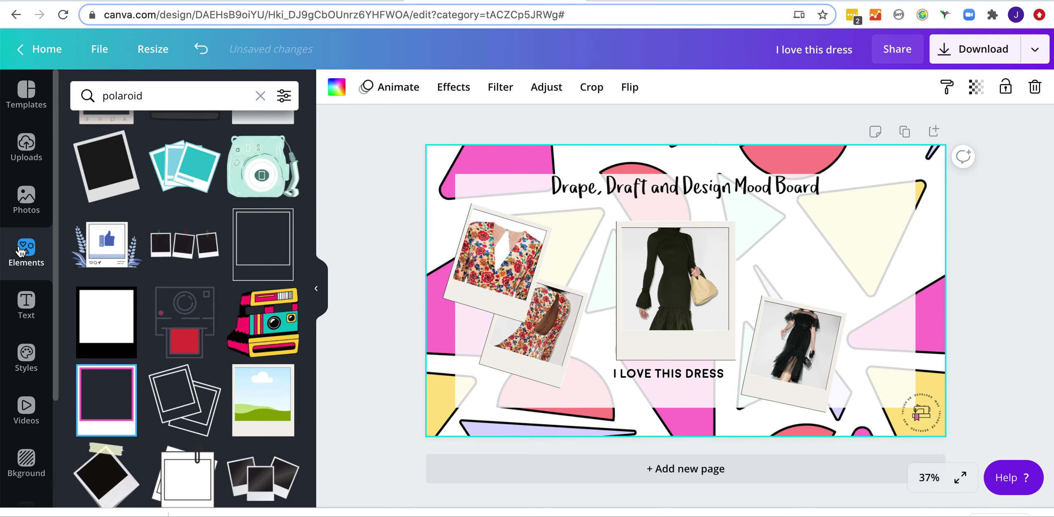
{"action": "scroll", "coordinate": [185, 247], "scroll_direction": "up", "scroll_amount": 4}
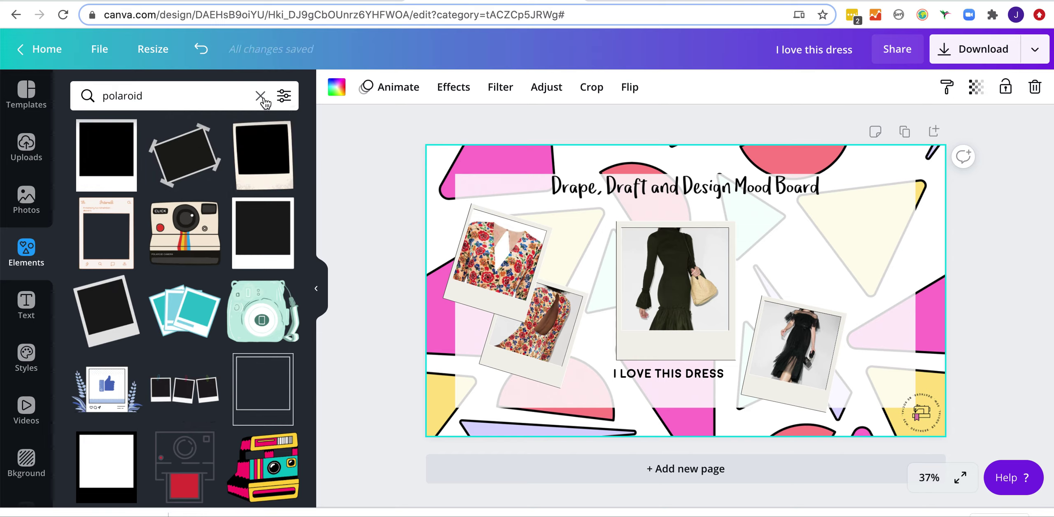
{"action": "left_click", "coordinate": [260, 96]}
{"action": "type", "text": "arrow"}
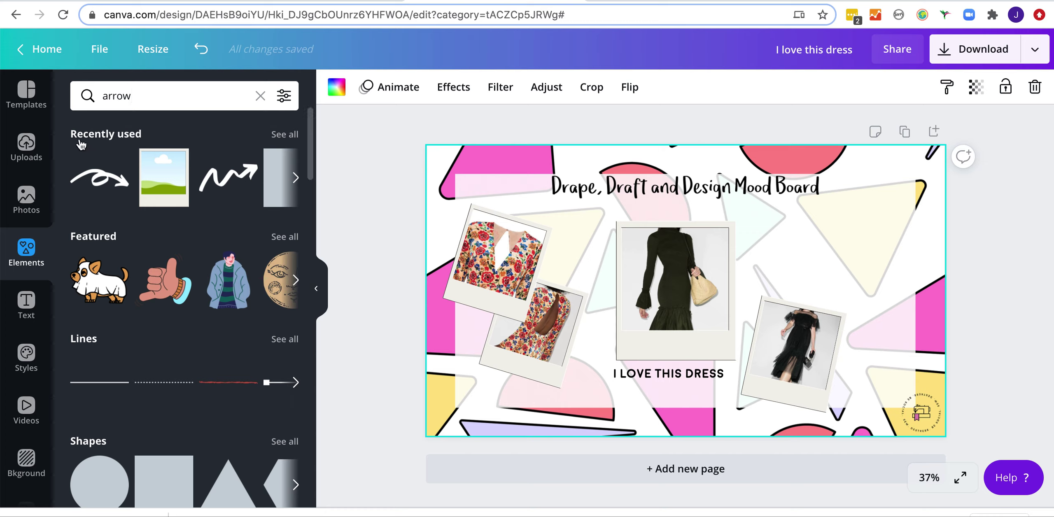
{"action": "key", "text": "Return"}
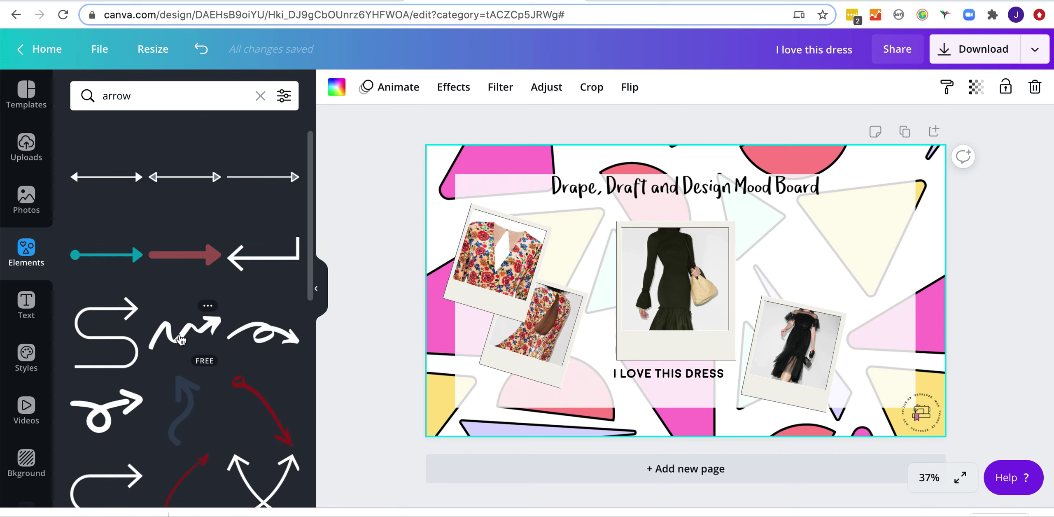
{"action": "left_click", "coordinate": [184, 332]}
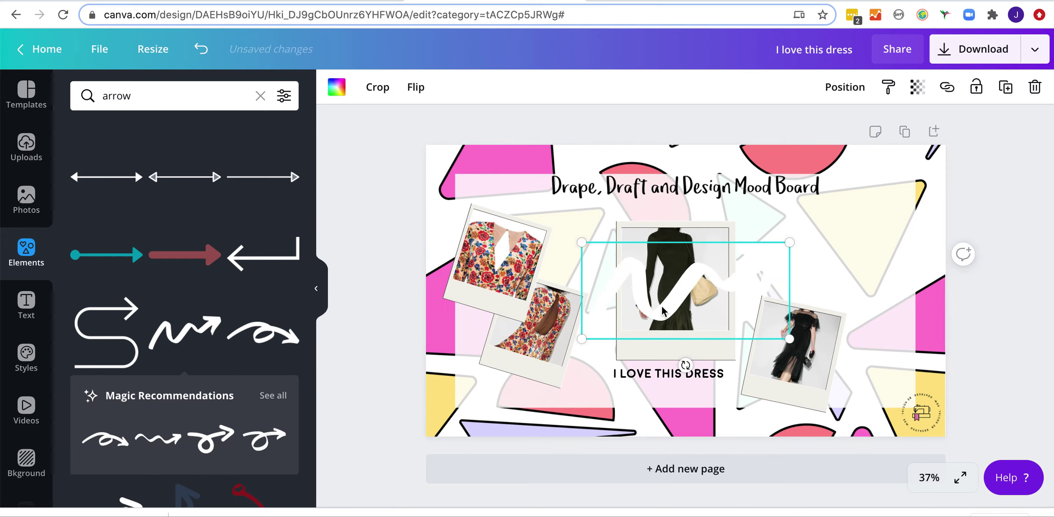
Step: Recolour the zigzag arrow black from the photo colours, shrink it and place it at the green dress polaroid's lower edge
{"action": "mouse_move", "coordinate": [664, 314]}
{"action": "left_mouse_down"}
{"action": "mouse_move", "coordinate": [643, 349]}
{"action": "mouse_move", "coordinate": [567, 396]}
{"action": "left_mouse_up"}
{"action": "left_click", "coordinate": [570, 380]}
{"action": "left_click", "coordinate": [551, 397]}
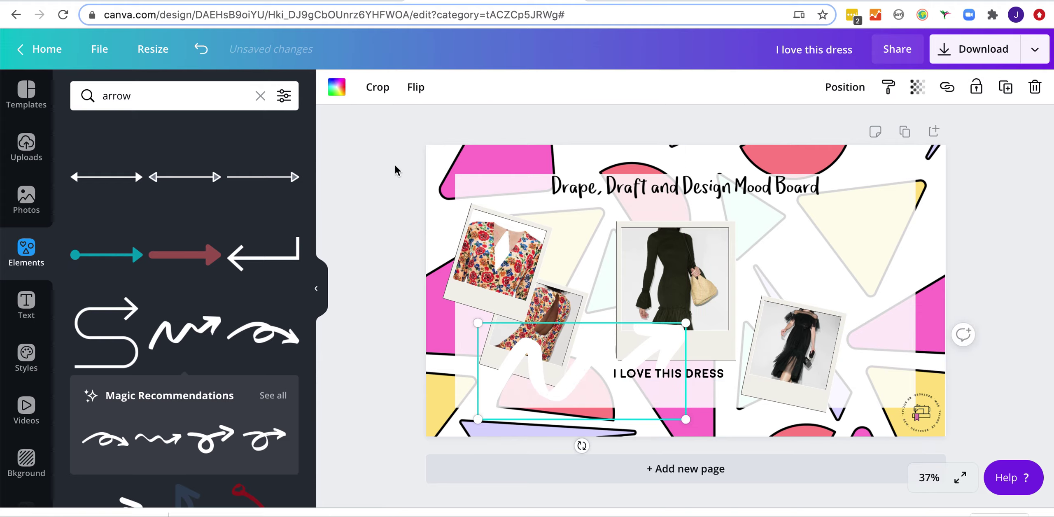
{"action": "left_click", "coordinate": [337, 88]}
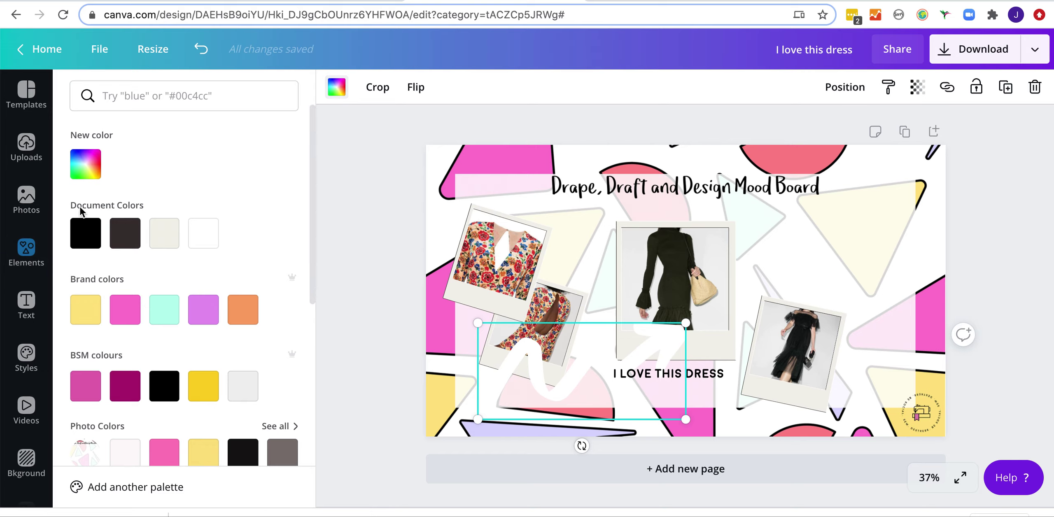
{"action": "left_click", "coordinate": [243, 453]}
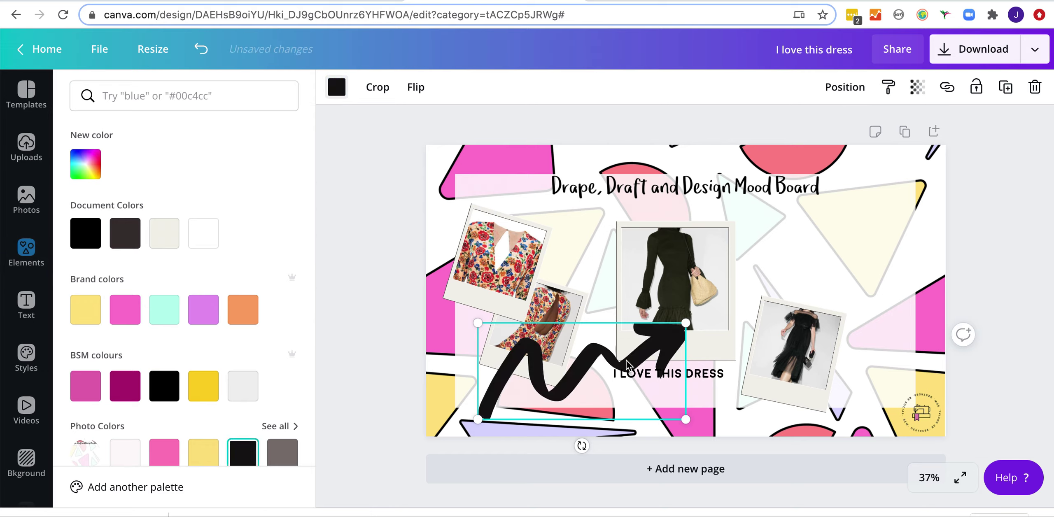
{"action": "left_click_drag", "start_coordinate": [683, 416], "coordinate": [582, 384]}
{"action": "mouse_move", "coordinate": [517, 362]}
{"action": "left_mouse_down"}
{"action": "mouse_move", "coordinate": [635, 361]}
{"action": "mouse_move", "coordinate": [648, 378]}
{"action": "mouse_move", "coordinate": [612, 399]}
{"action": "left_mouse_up"}
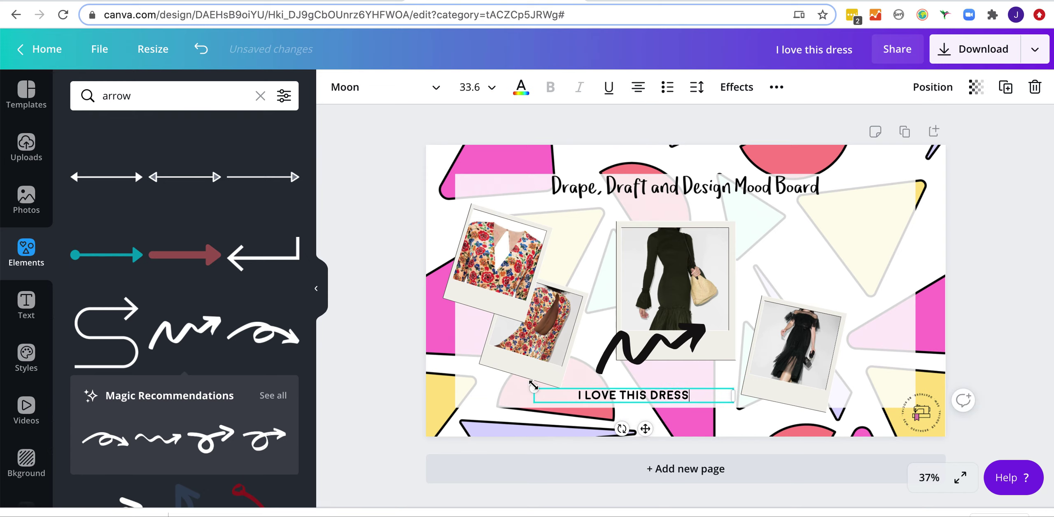
Step: Enlarge the "I LOVE THIS DRESS" caption to font size 44.2 and position it below the arrow
{"action": "left_click_drag", "start_coordinate": [534, 386], "coordinate": [471, 384]}
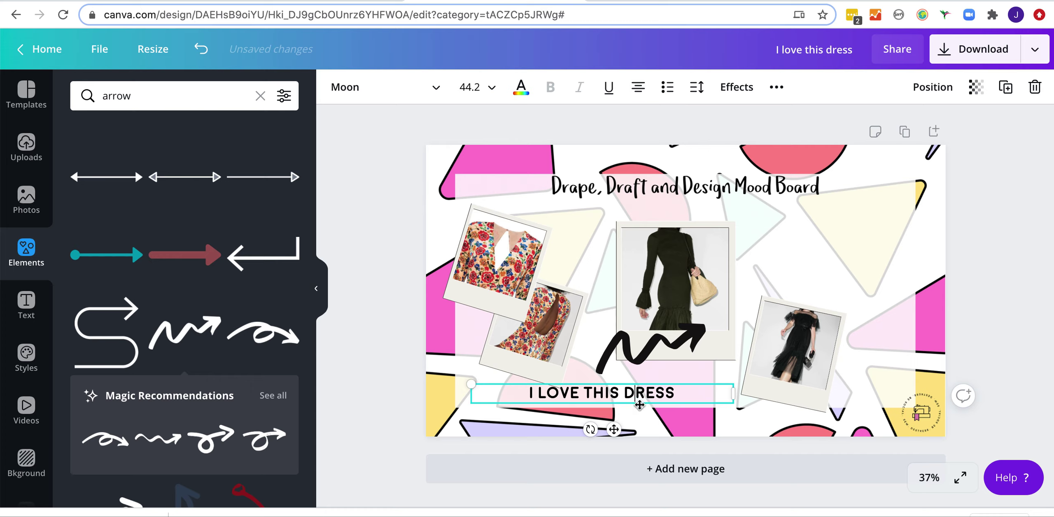
{"action": "left_click_drag", "start_coordinate": [640, 404], "coordinate": [642, 409]}
Step: Shrink and tilt the zigzag arrow so it points from the "I LOVE THIS DRESS" caption up to the green dress polaroid
{"action": "left_click_drag", "start_coordinate": [619, 364], "coordinate": [613, 373]}
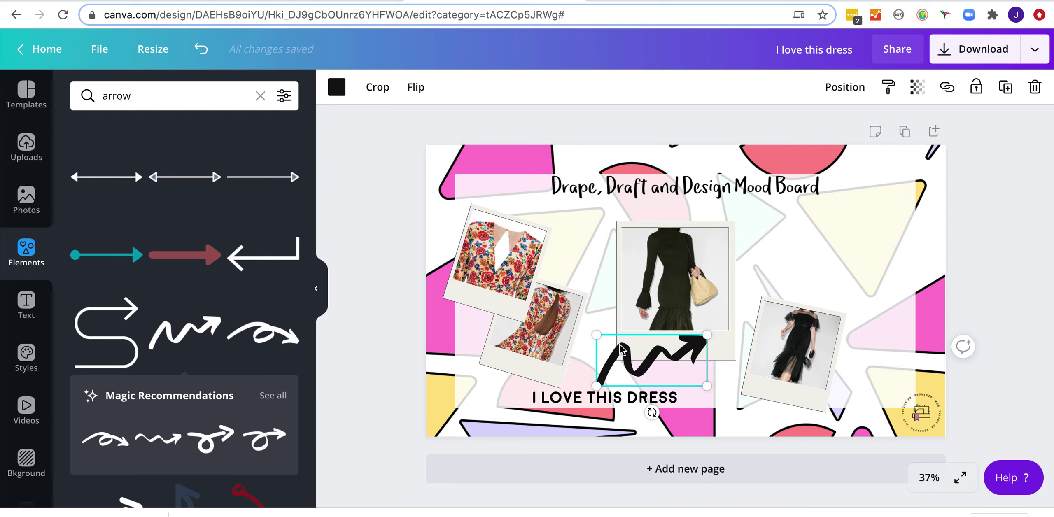
{"action": "left_click_drag", "start_coordinate": [709, 337], "coordinate": [692, 345]}
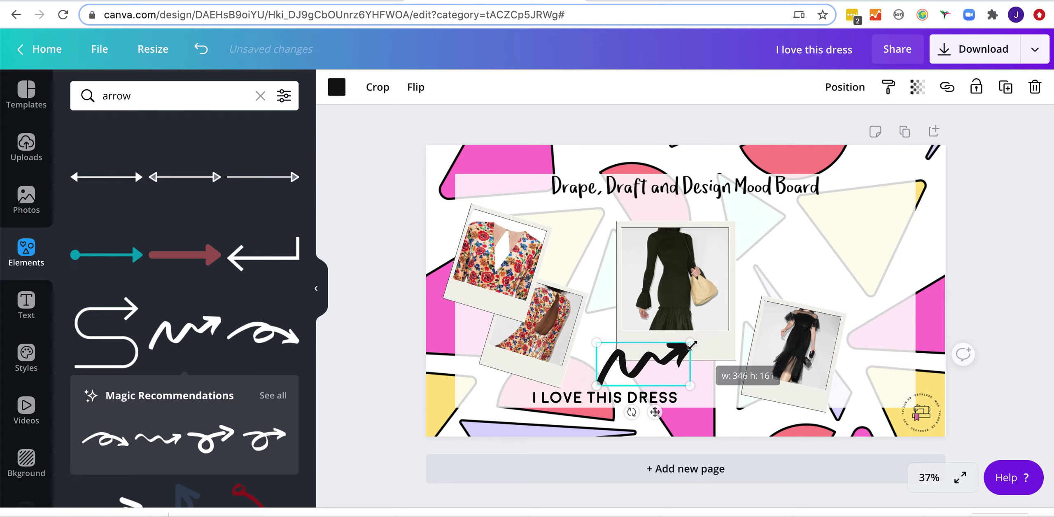
{"action": "left_click_drag", "start_coordinate": [629, 412], "coordinate": [657, 414]}
{"action": "mouse_move", "coordinate": [640, 366]}
{"action": "left_mouse_down"}
{"action": "mouse_move", "coordinate": [623, 357]}
{"action": "mouse_move", "coordinate": [657, 361]}
{"action": "mouse_move", "coordinate": [616, 368]}
{"action": "left_mouse_up"}
{"action": "left_click", "coordinate": [689, 387]}
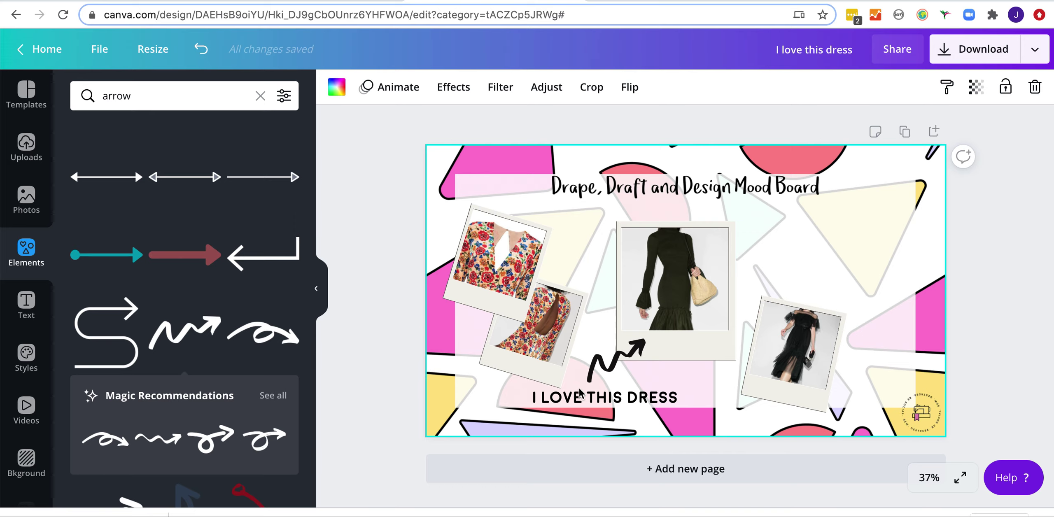
Step: Duplicate the "I LOVE THIS DRESS" caption above the black dress polaroid and change the copy's text to "LOVE THE SHEER FRILLS"
{"action": "left_click", "coordinate": [604, 404]}
{"action": "left_click_drag", "start_coordinate": [610, 402], "coordinate": [818, 273]}
{"action": "triple_click", "coordinate": [817, 274]}
{"action": "type", "text": "LOVE THE SHEE"}
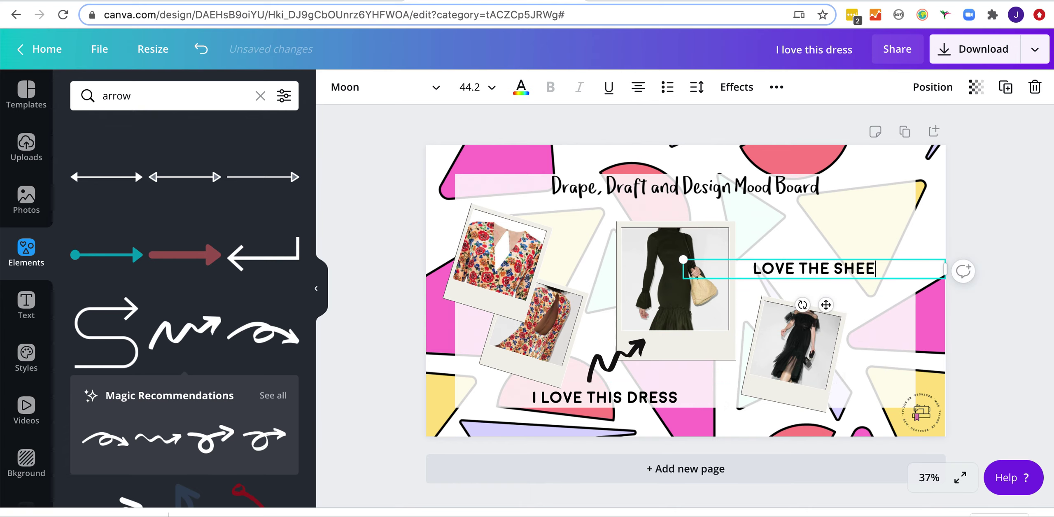
{"action": "type", "text": "R FRILLS"}
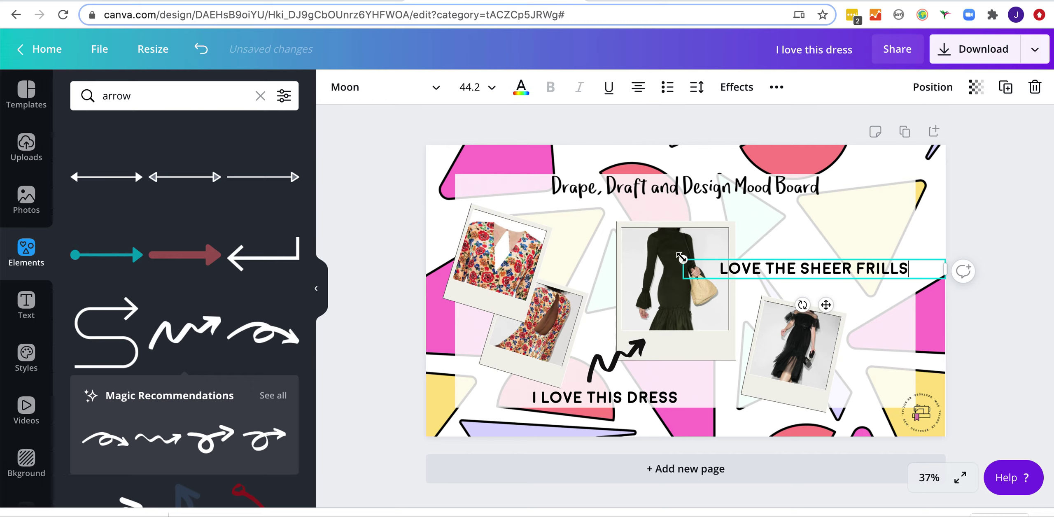
Step: Shrink the "LOVE THE SHEER FRILLS" caption to font size 23.6 and tilt it along the black dress polaroid's upper edge
{"action": "left_click_drag", "start_coordinate": [717, 260], "coordinate": [806, 268]}
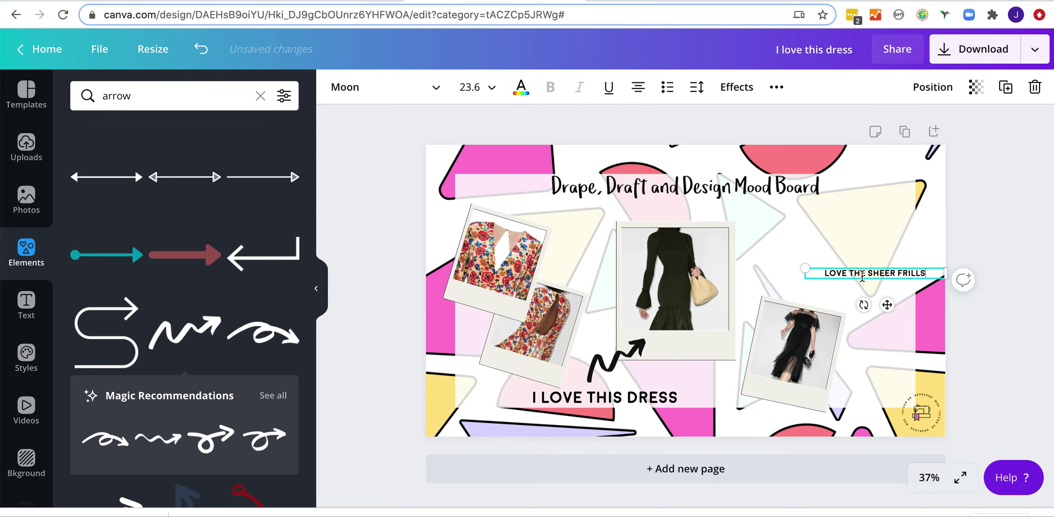
{"action": "left_click_drag", "start_coordinate": [888, 303], "coordinate": [811, 319]}
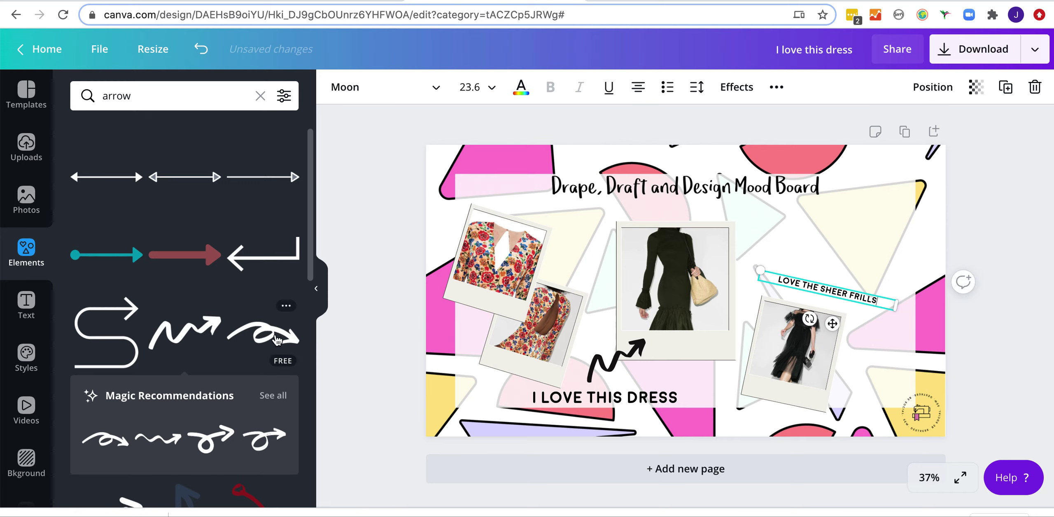
Step: Add the hand-drawn looped arrow to the board and recolour it black from the photo colours
{"action": "left_click", "coordinate": [273, 340]}
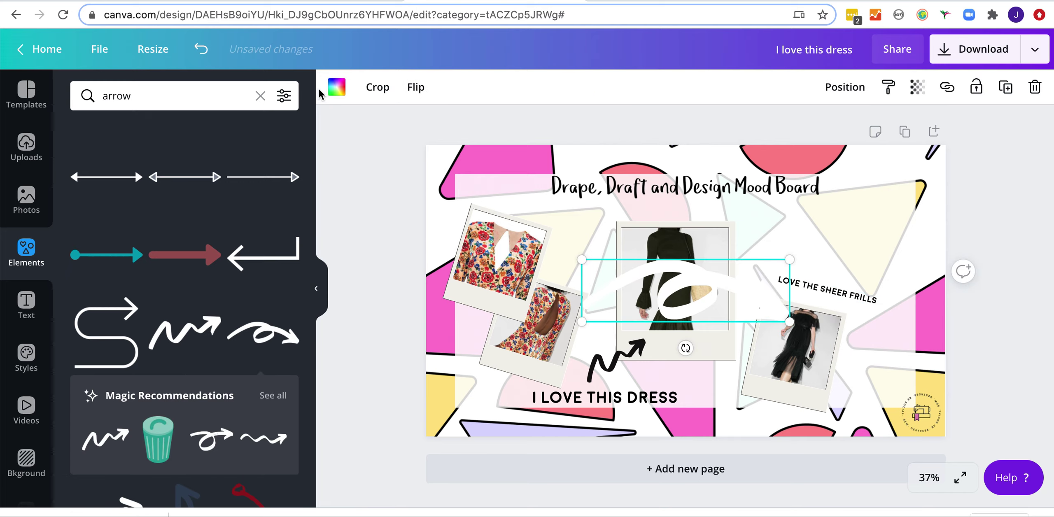
{"action": "left_click", "coordinate": [336, 88]}
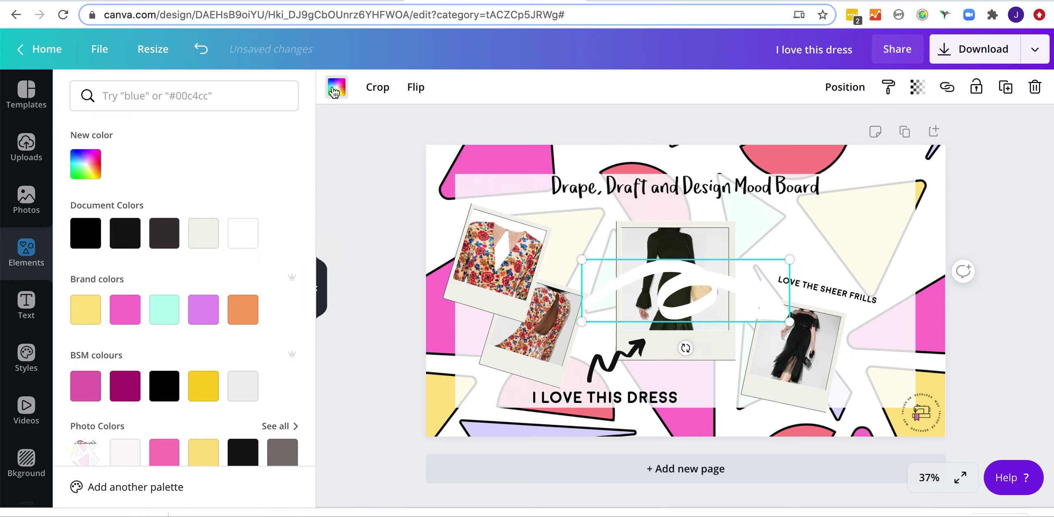
{"action": "left_click", "coordinate": [247, 458]}
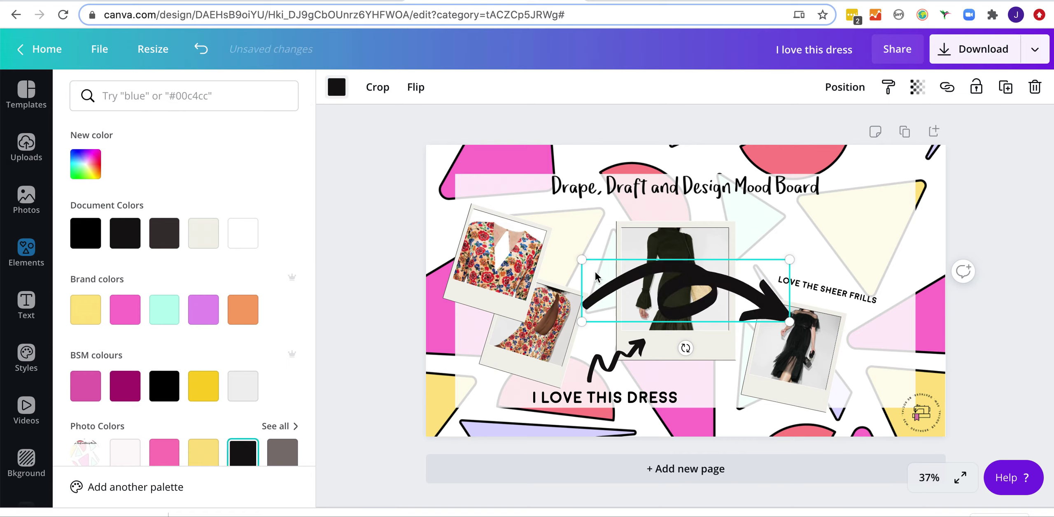
Step: Shrink and rotate the looped arrow so it points from the "LOVE THE SHEER FRILLS" caption down to the black dress
{"action": "left_click_drag", "start_coordinate": [690, 293], "coordinate": [789, 277]}
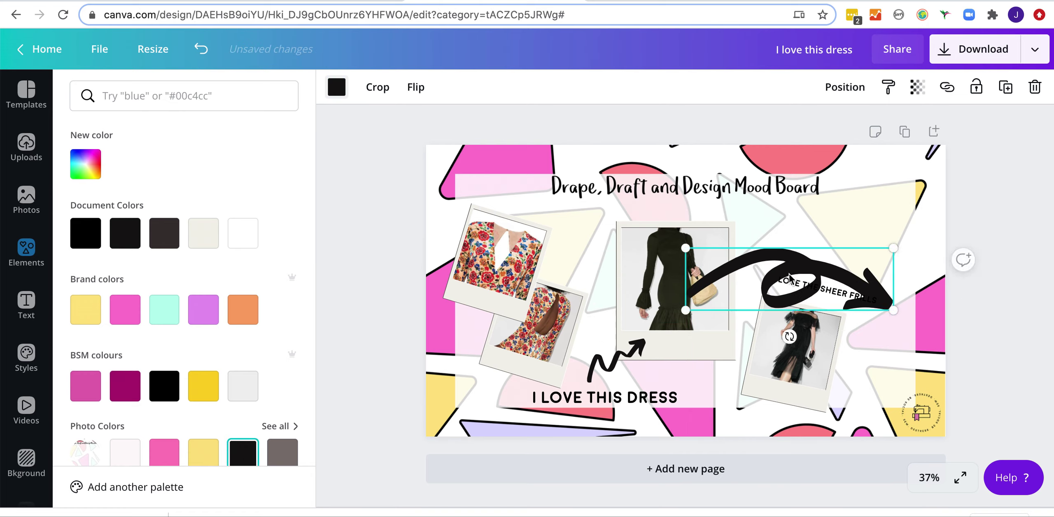
{"action": "left_click_drag", "start_coordinate": [758, 341], "coordinate": [693, 224]}
{"action": "left_click_drag", "start_coordinate": [814, 170], "coordinate": [782, 310]}
{"action": "left_click_drag", "start_coordinate": [791, 354], "coordinate": [865, 343]}
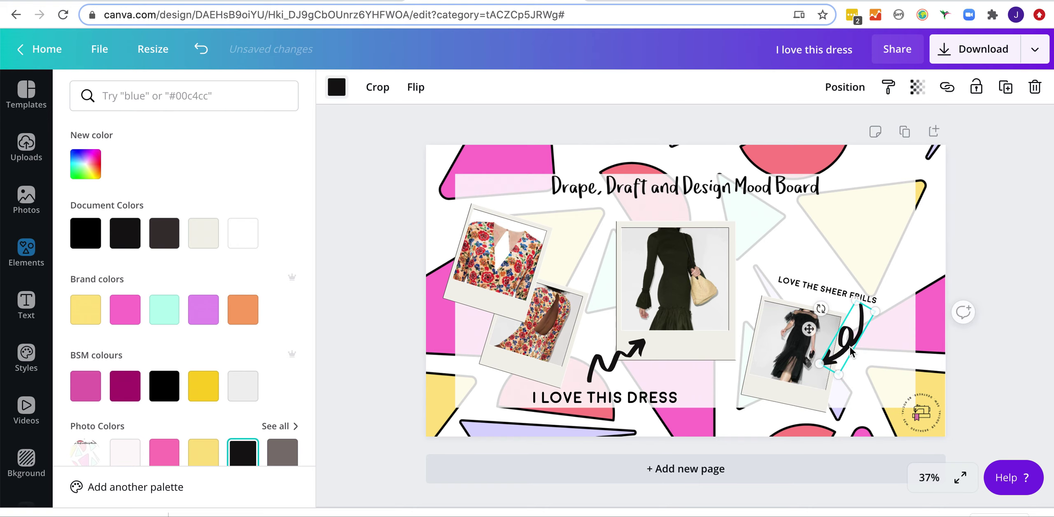
{"action": "left_click", "coordinate": [847, 260]}
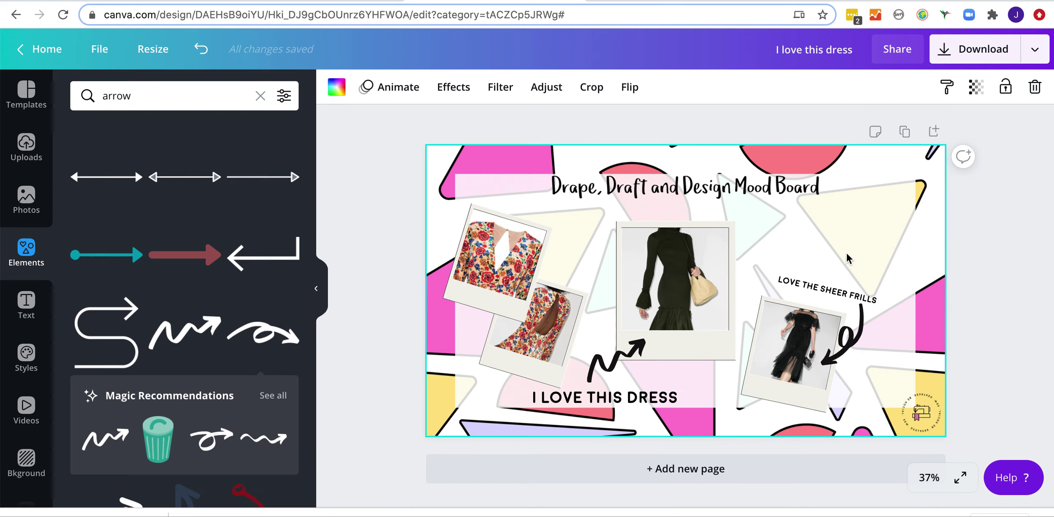
Step: Enlarge the "LOVE THE SHEER FRILLS" caption to font size 26.8, keeping it just above the looped arrow
{"action": "left_click", "coordinate": [810, 284]}
{"action": "left_click_drag", "start_coordinate": [897, 302], "coordinate": [914, 311]}
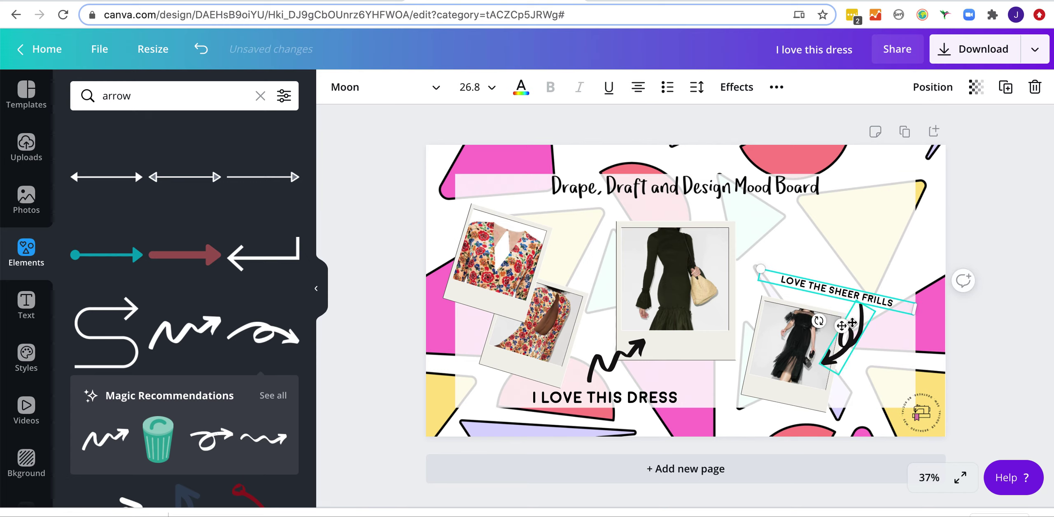
{"action": "left_click_drag", "start_coordinate": [842, 325], "coordinate": [842, 320]}
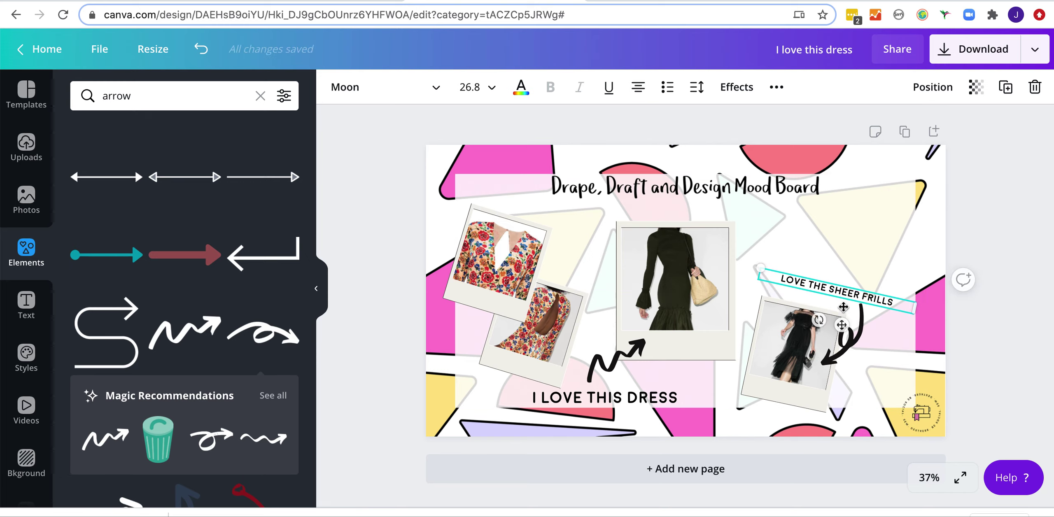
{"action": "left_click", "coordinate": [854, 232]}
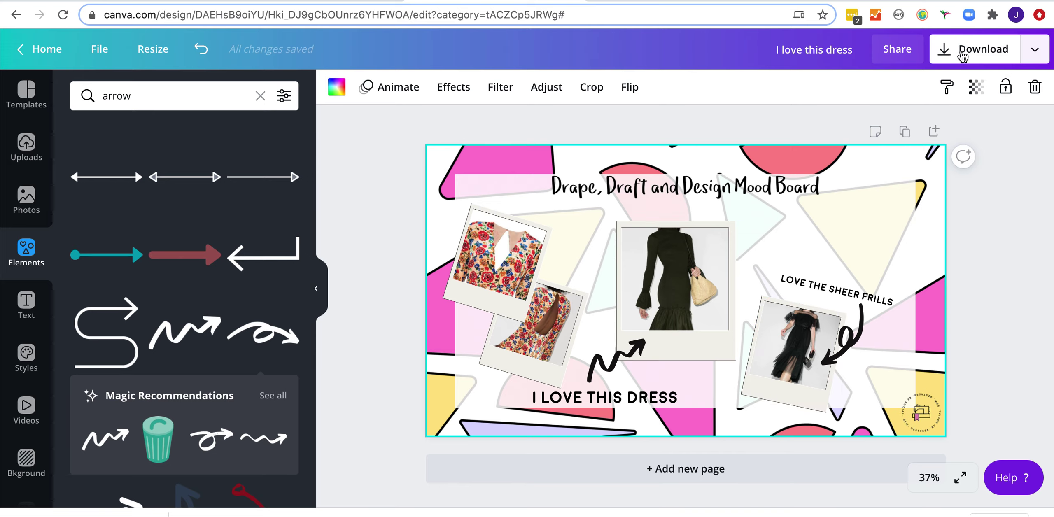
Step: Open the download settings and set the PNG export size to 0.5×
{"action": "left_click", "coordinate": [954, 54]}
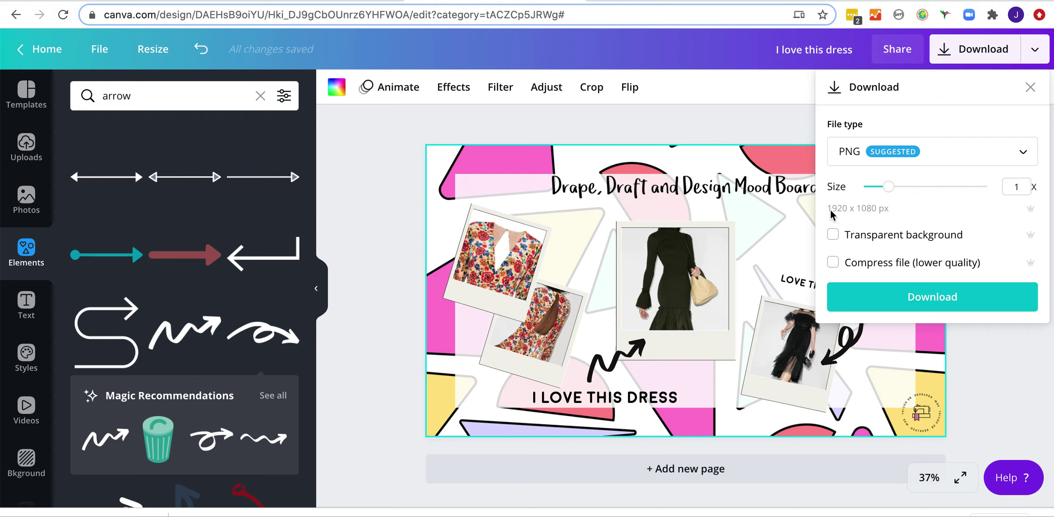
{"action": "left_click_drag", "start_coordinate": [889, 188], "coordinate": [864, 190]}
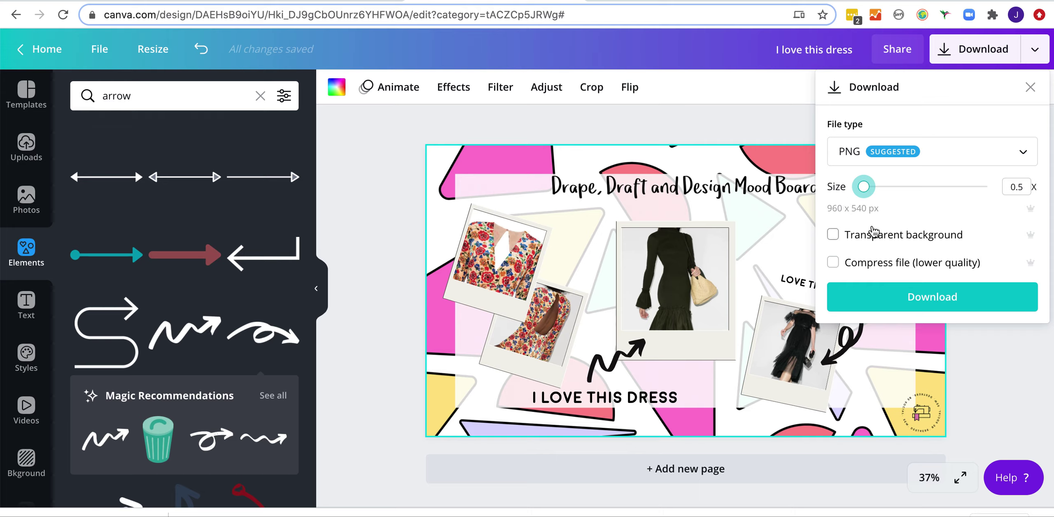
{"action": "left_click", "coordinate": [906, 233]}
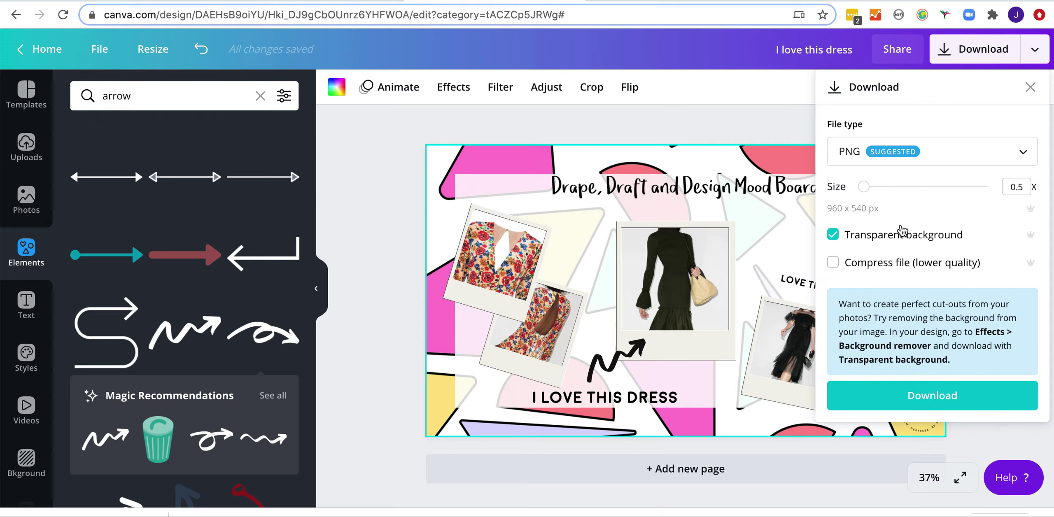
{"action": "left_click", "coordinate": [835, 236]}
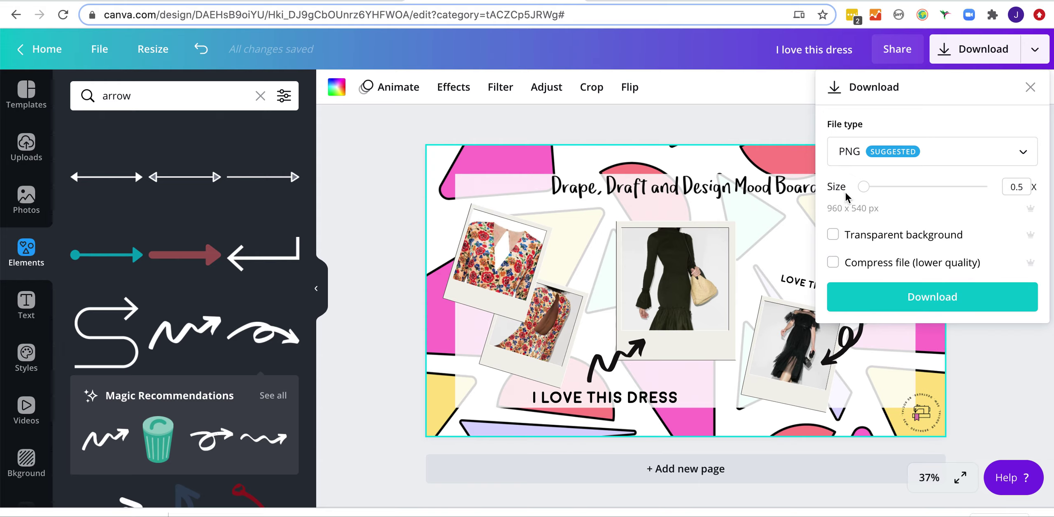
{"action": "left_click", "coordinate": [942, 160]}
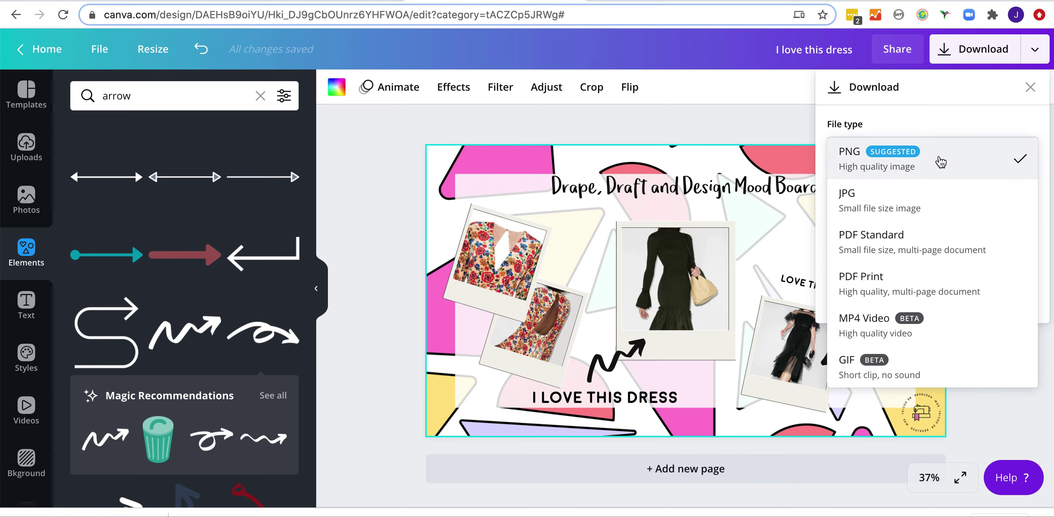
{"action": "left_click", "coordinate": [880, 211]}
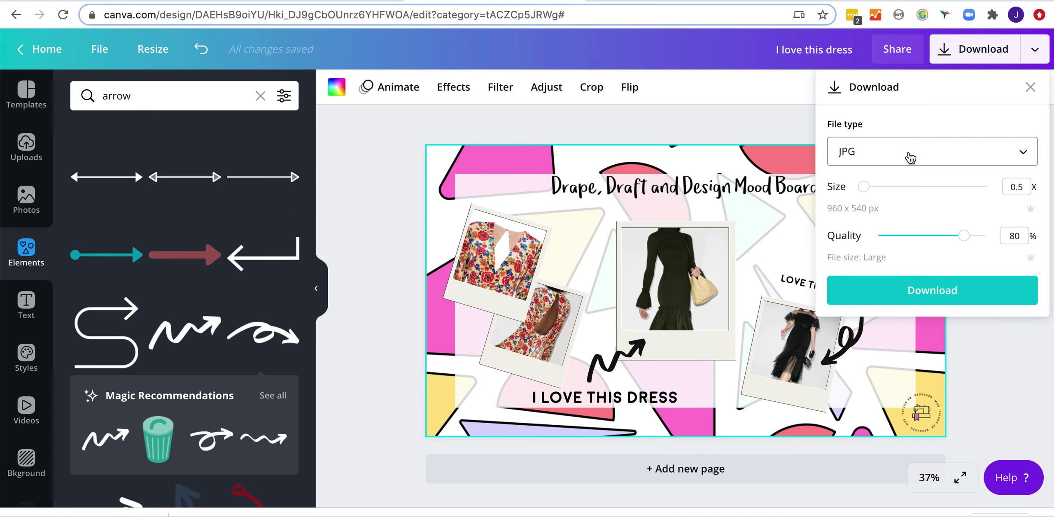
{"action": "left_click", "coordinate": [909, 158]}
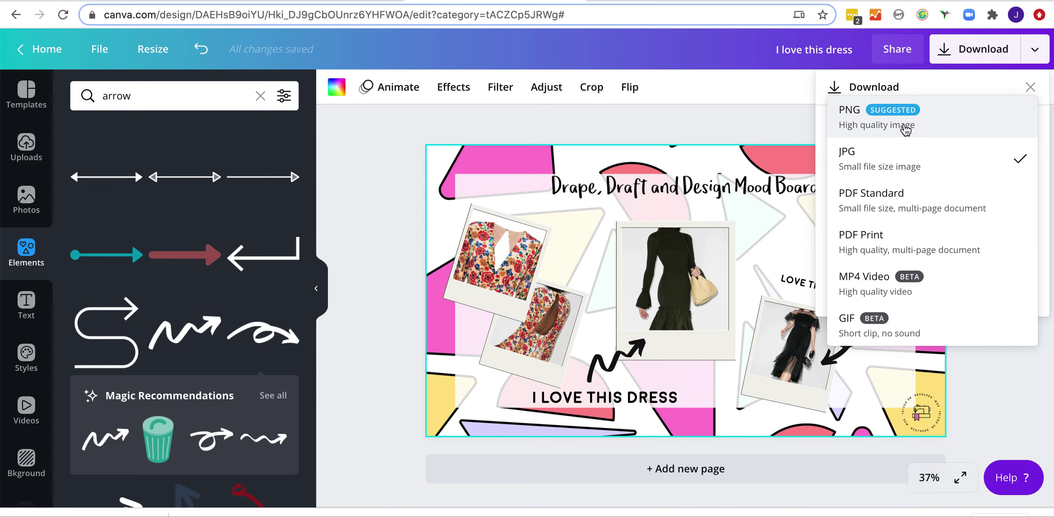
{"action": "left_click", "coordinate": [890, 128]}
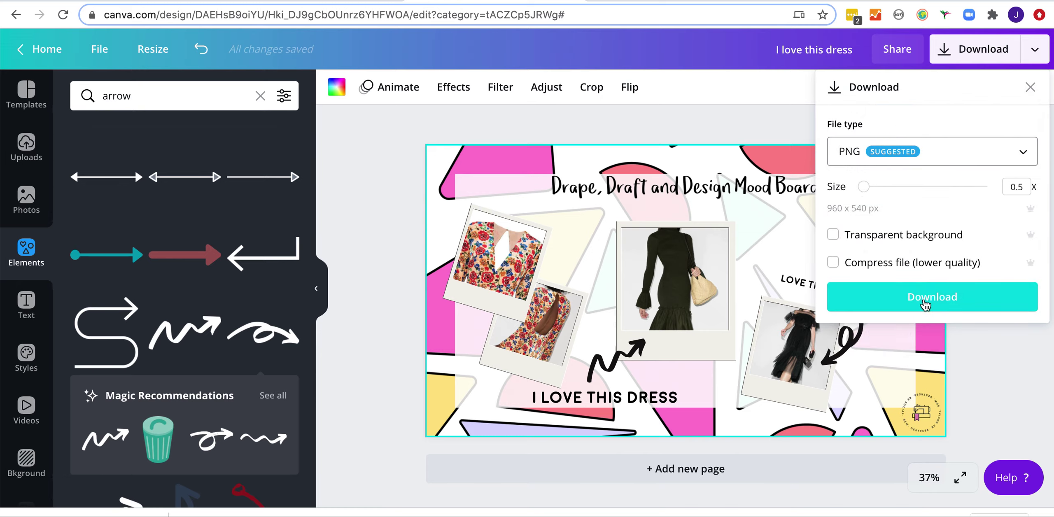
Step: Download the mood board as a PNG image
{"action": "left_click", "coordinate": [924, 301]}
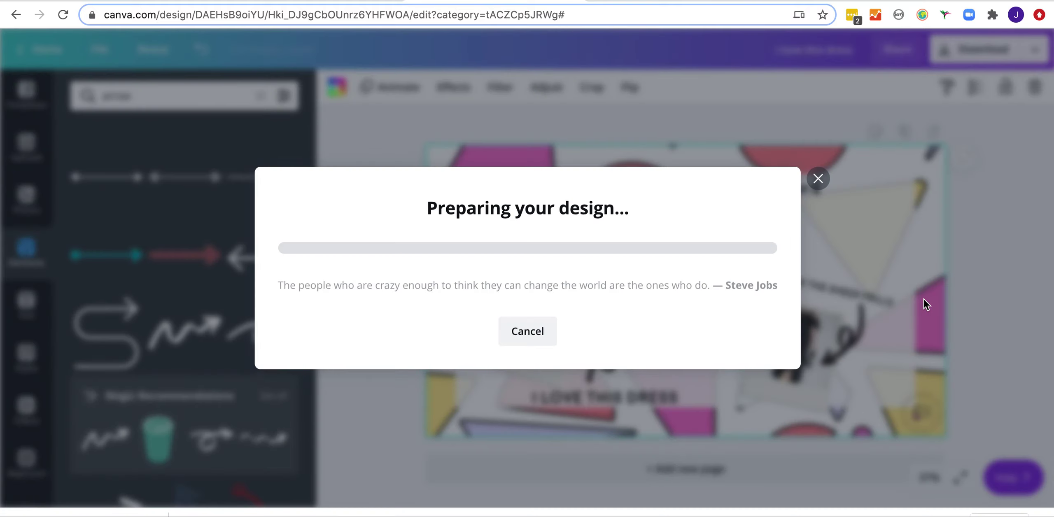